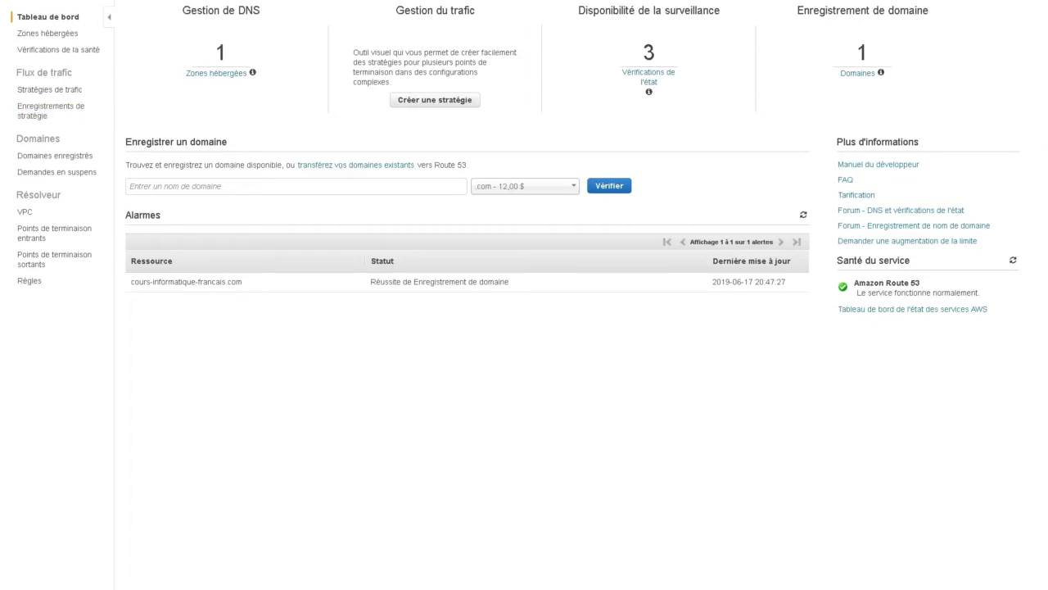
# Open the Route 53 service and display the record sets of the hosted zone cours-informatique-francais.com.
pyautogui.click(72, 1)
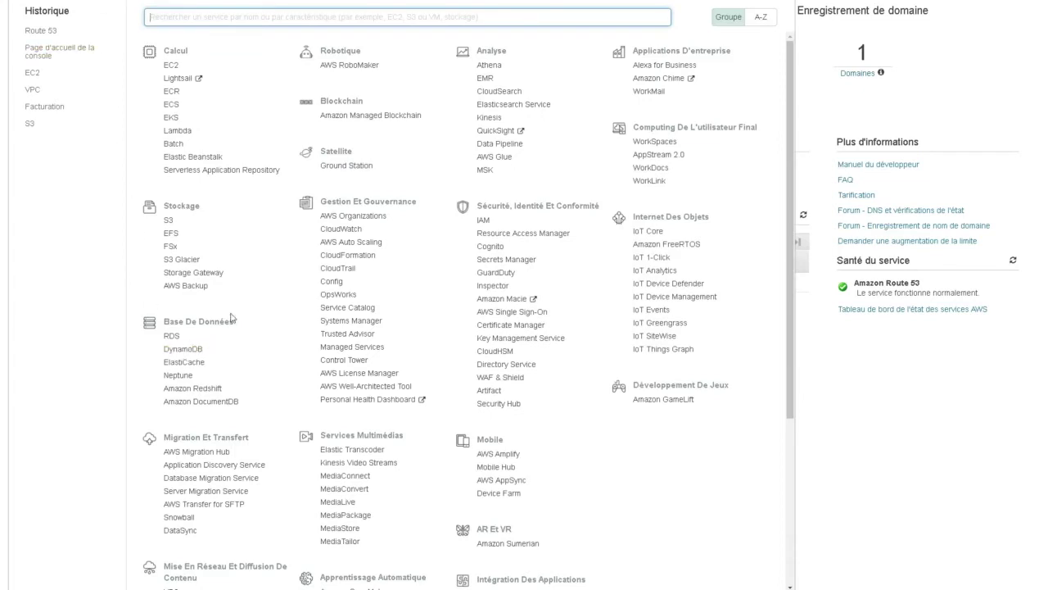
pyautogui.scroll(-2, 234, 319)
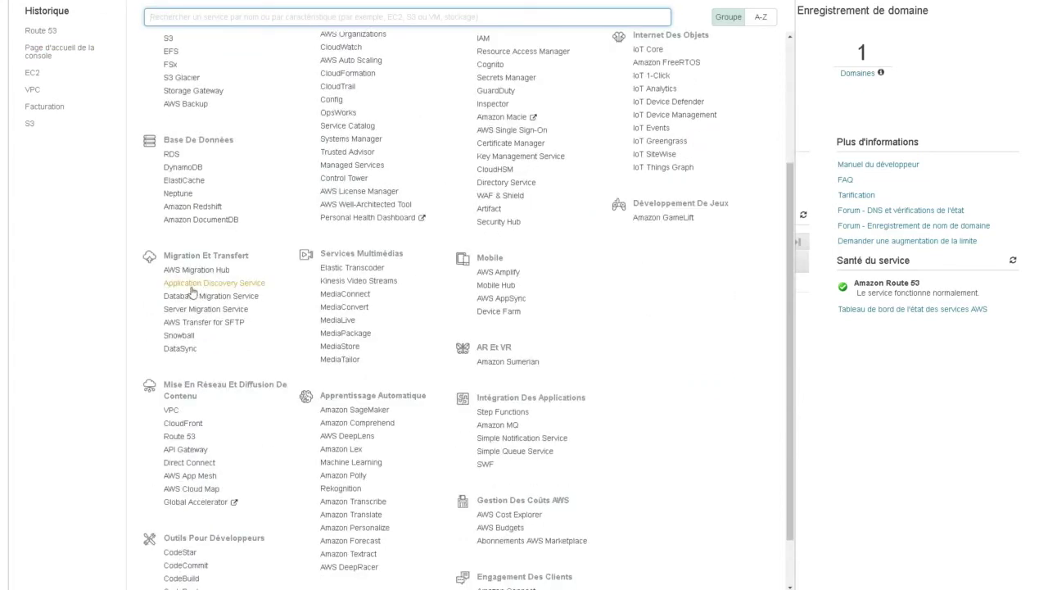
pyautogui.click(182, 442)
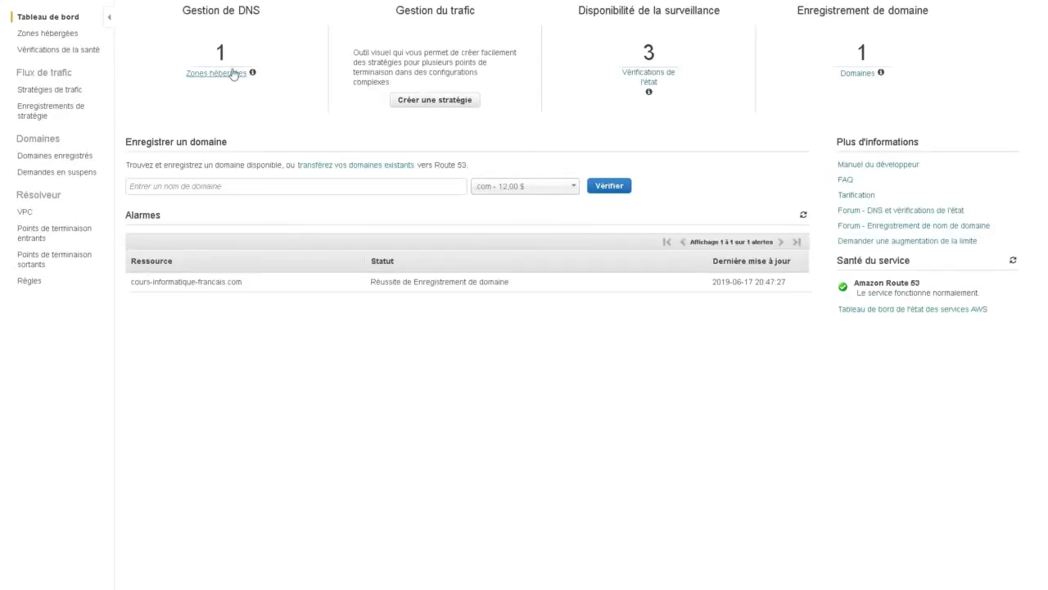
pyautogui.click(232, 74)
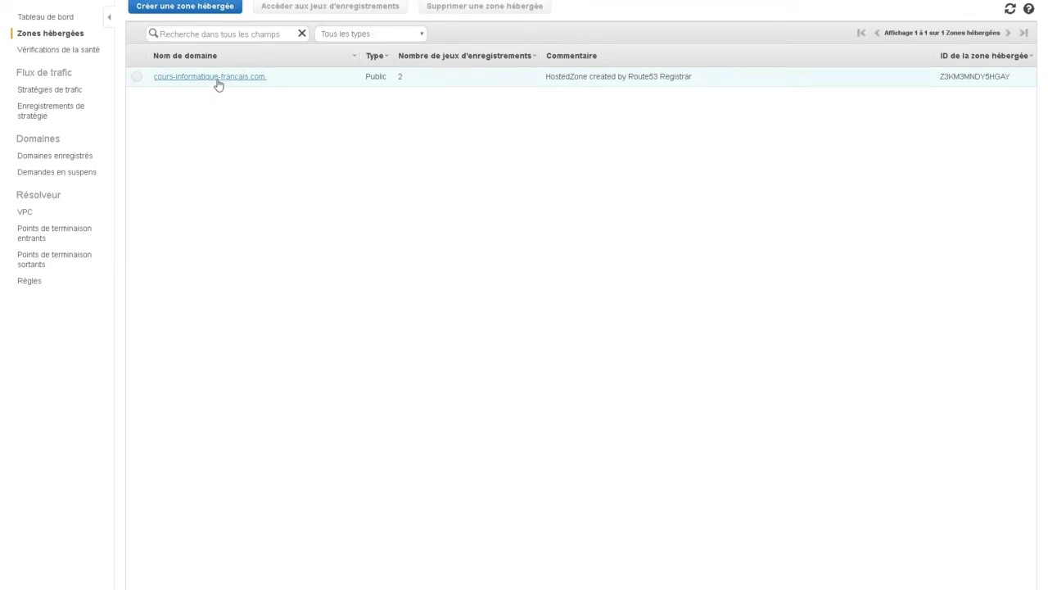
pyautogui.click(218, 85)
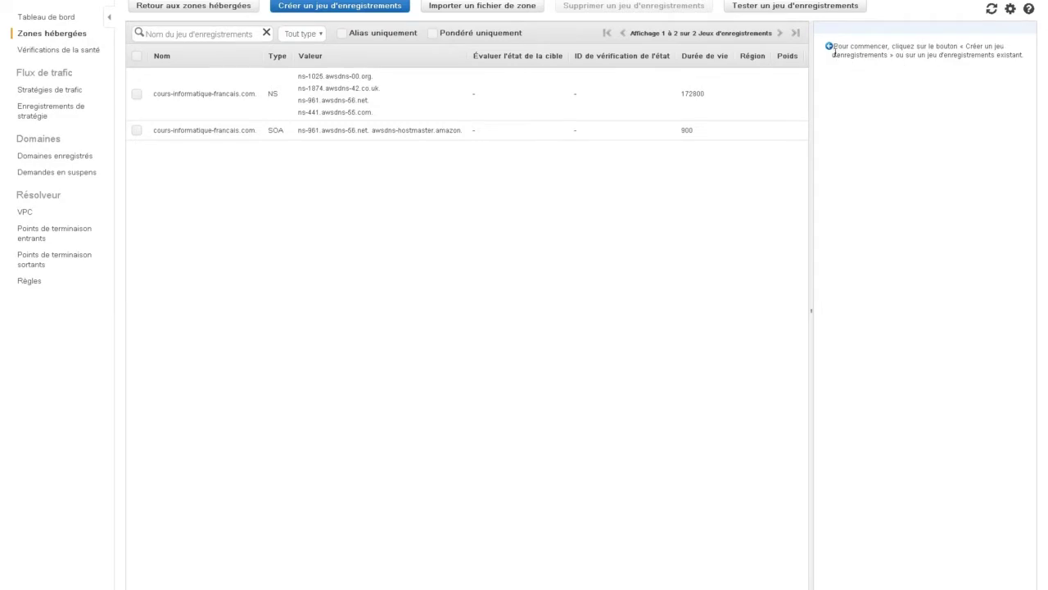
# Create a simple-routing A record for the root domain with the values 13.210.218.41, 35.181.60.88 and 3.92.178.175.
pyautogui.click(354, 7)
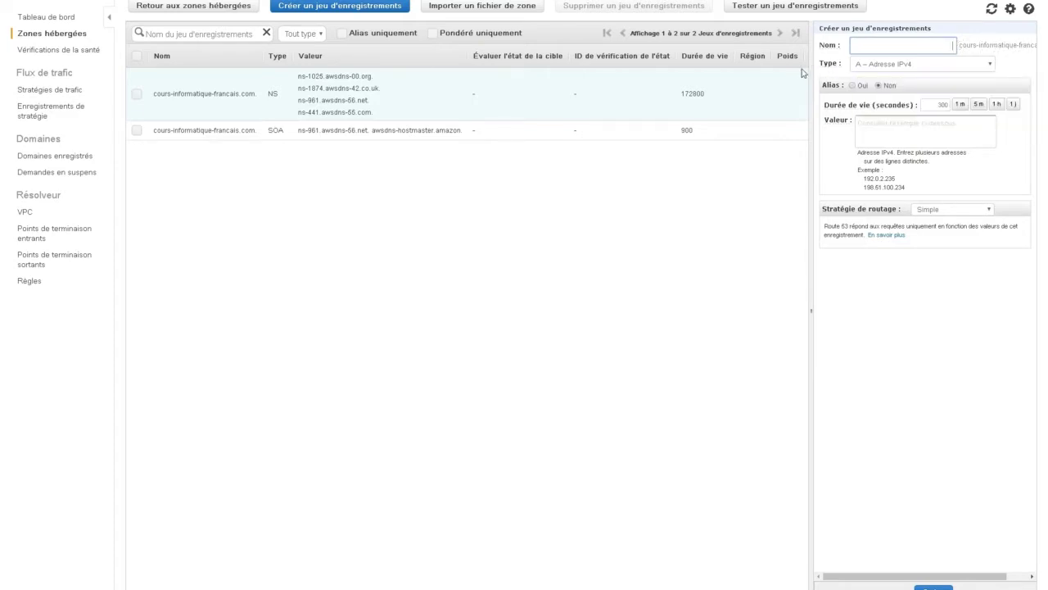
pyautogui.moveTo(812, 69); pyautogui.dragTo(724, 70)
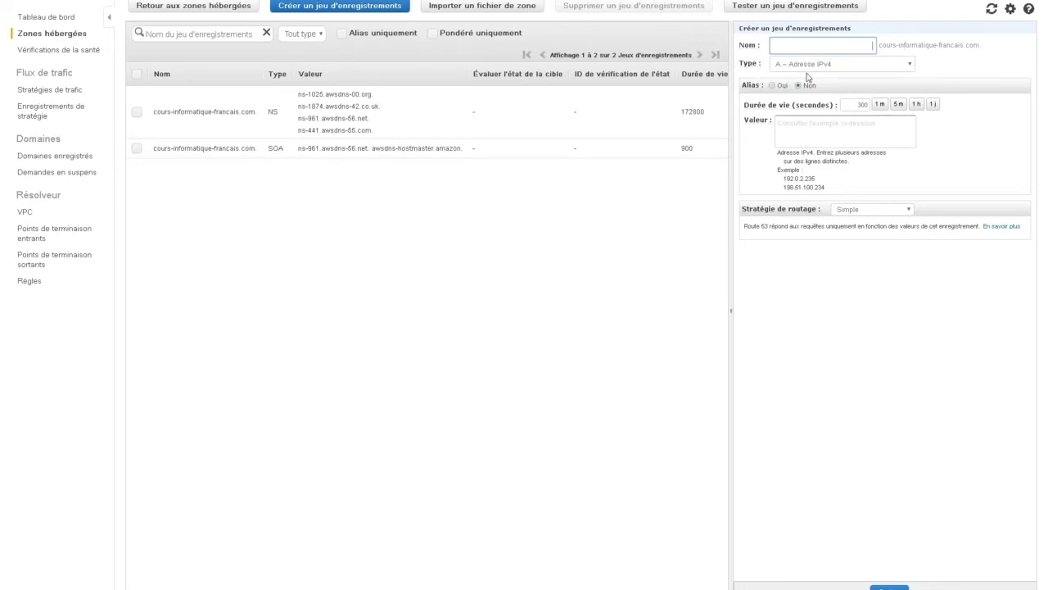
pyautogui.moveTo(787, 101)
pyautogui.click(787, 128)
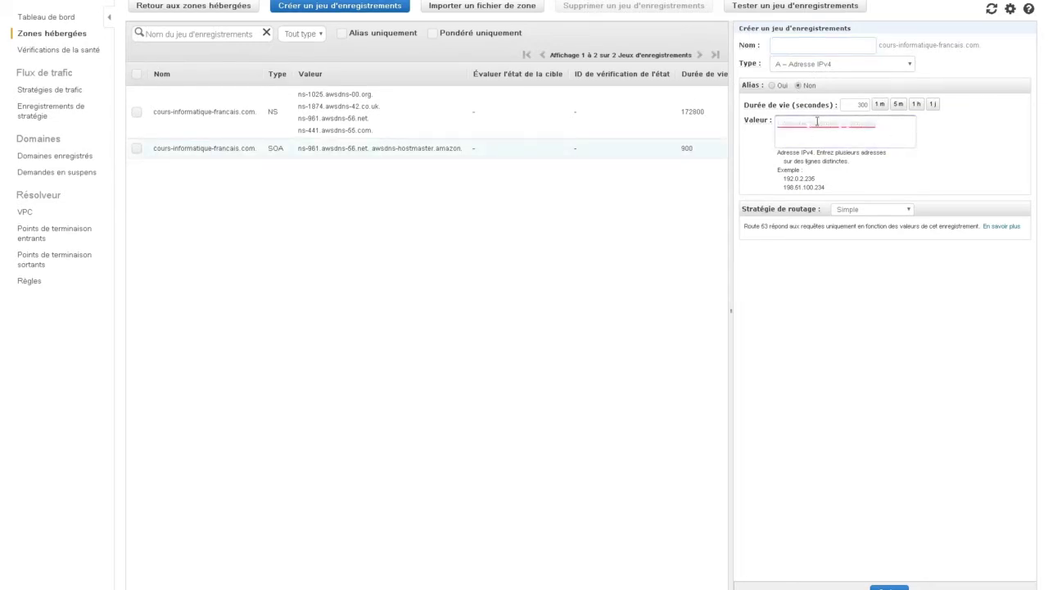
pyautogui.write('13.210.218.41 35.181.60.88 3.92.178.176')
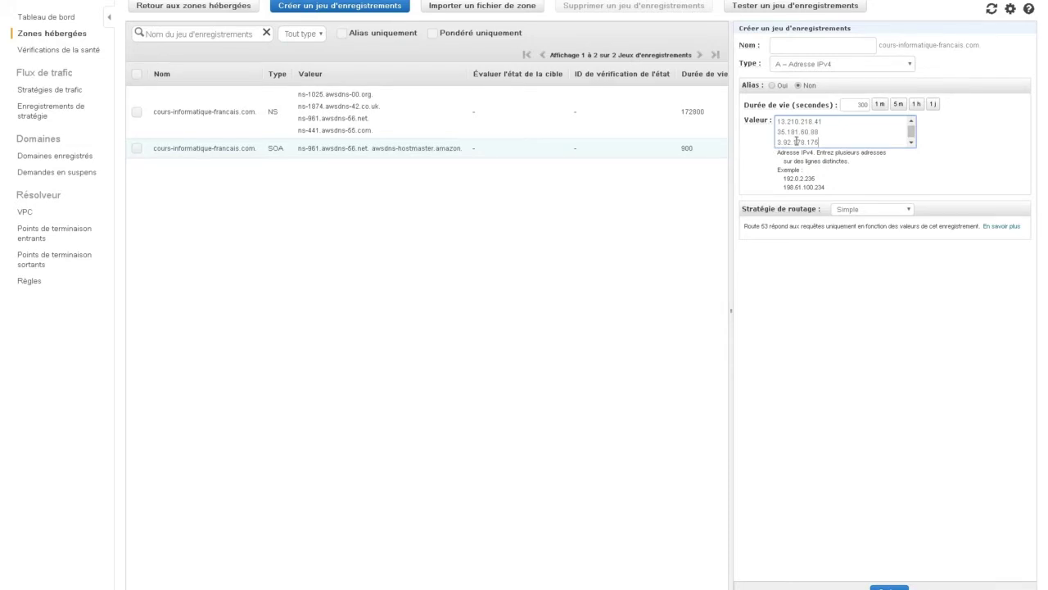
pyautogui.doubleClick(791, 122)
pyautogui.click(789, 132)
pyautogui.doubleClick(787, 132)
pyautogui.doubleClick(792, 142)
pyautogui.click(889, 588)
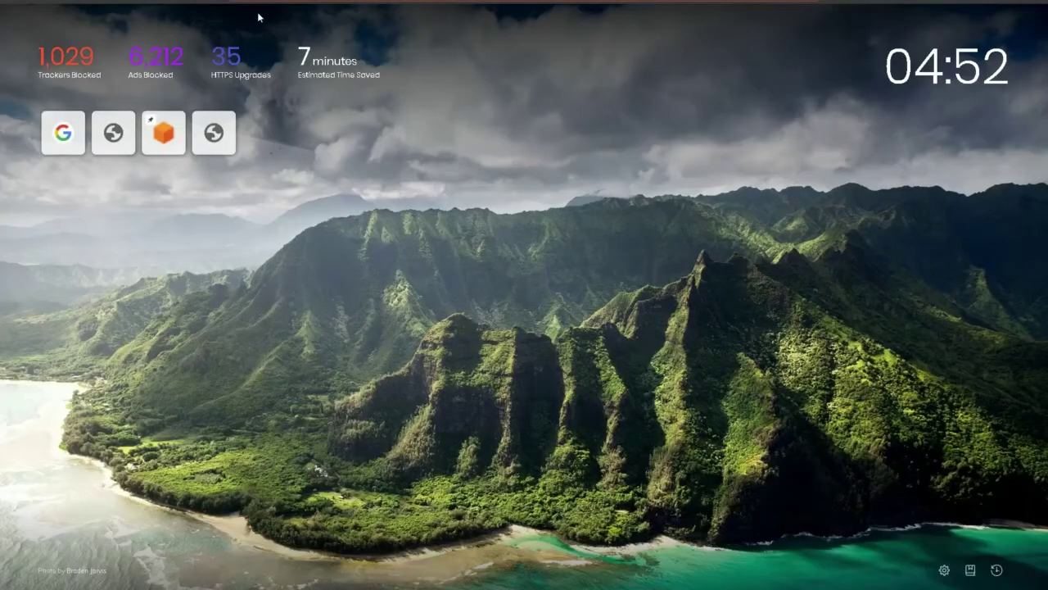
pyautogui.write('http://cours-informatique-francais.com')
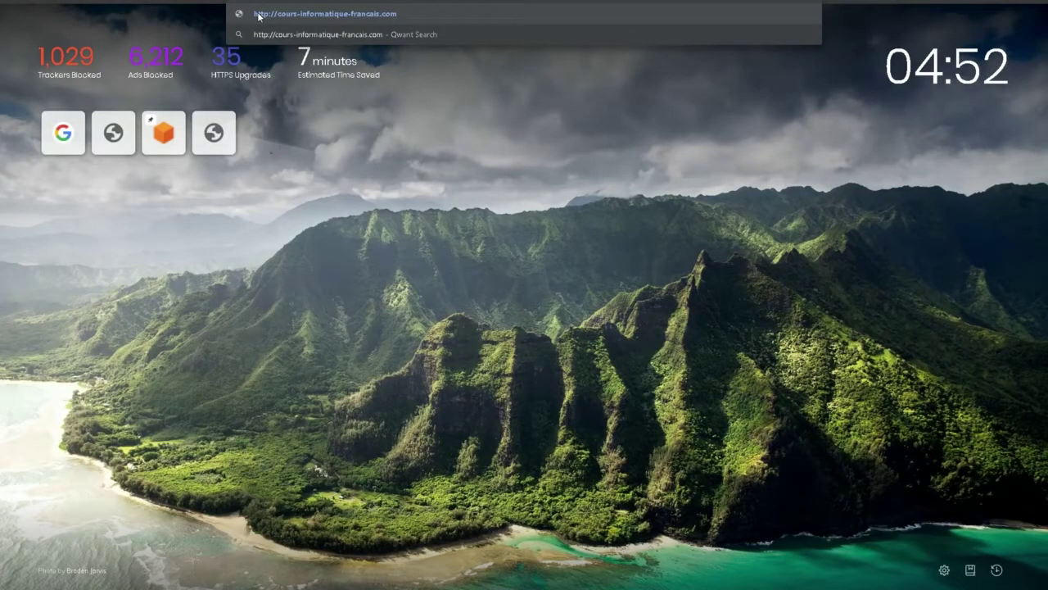
pyautogui.click(259, 15)
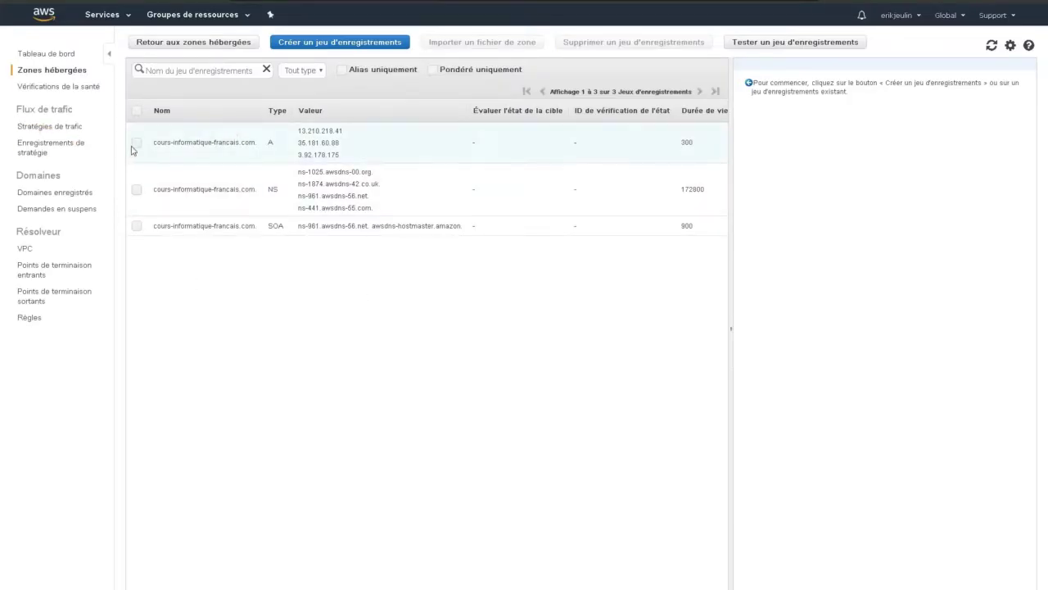
# Set the A record's time to live to 60 seconds and save the record set.
pyautogui.click(137, 143)
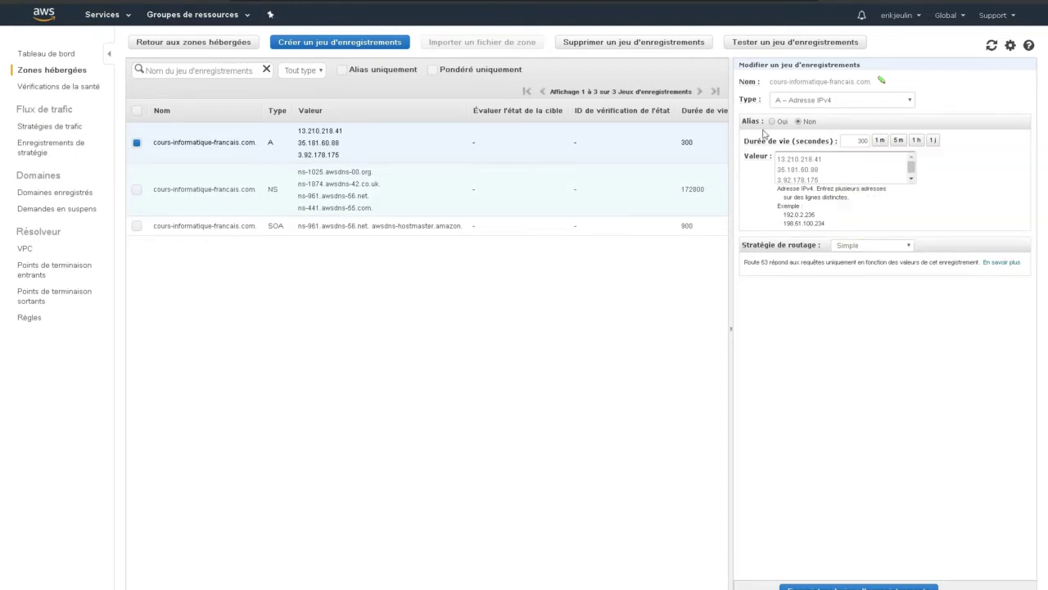
pyautogui.moveTo(750, 146)
pyautogui.click(879, 141)
pyautogui.click(868, 587)
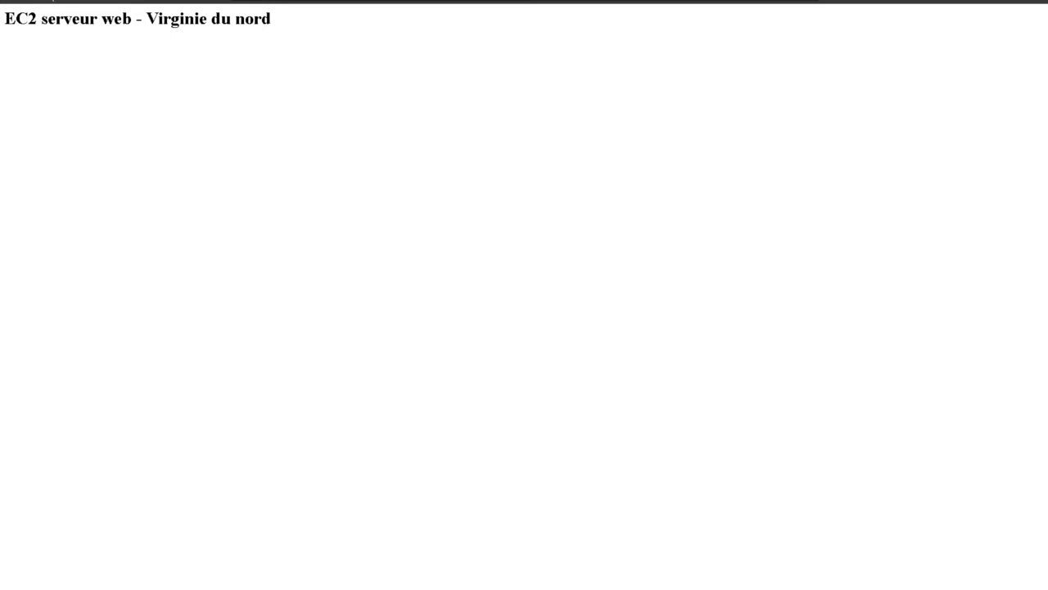
# Reload the test website to check which server answers, and switch back to the Route 53 console.
pyautogui.click(51, 0)
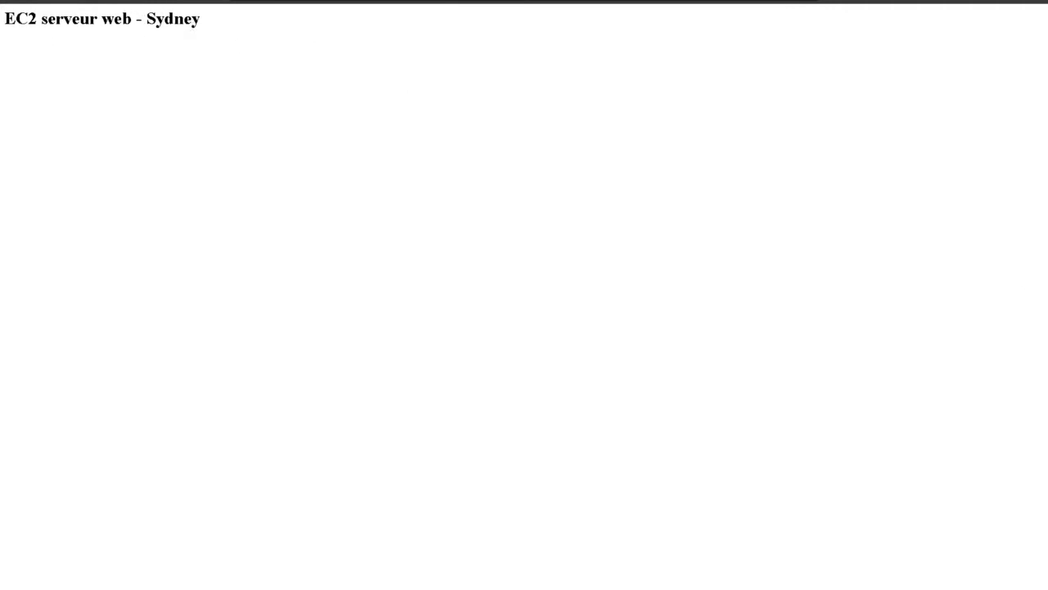
pyautogui.hotkey('alt', 'Tab')
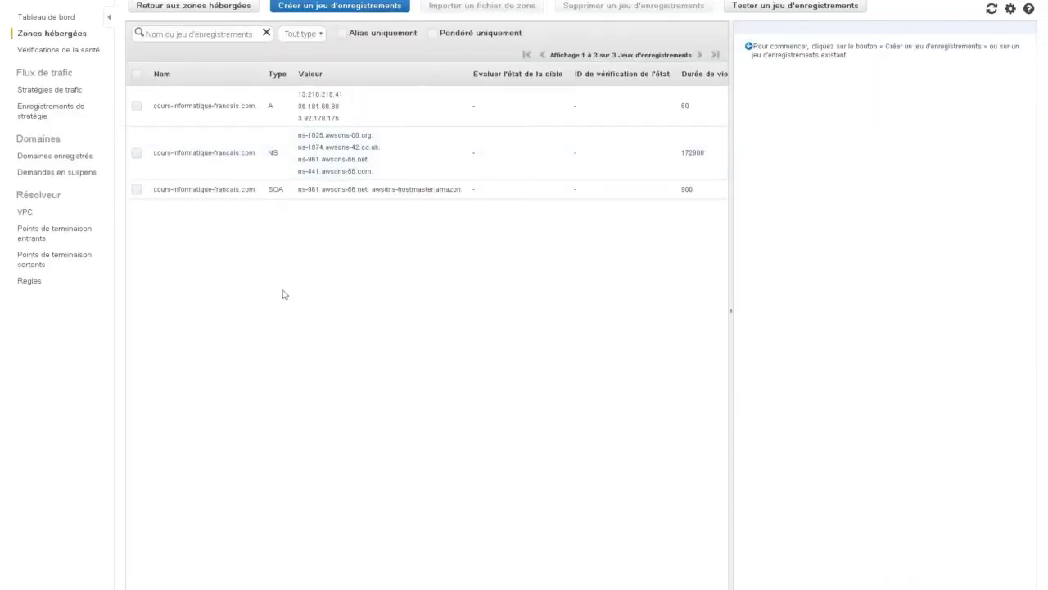
# Delete the simple-routing A record that holds the three IP addresses.
pyautogui.click(206, 102)
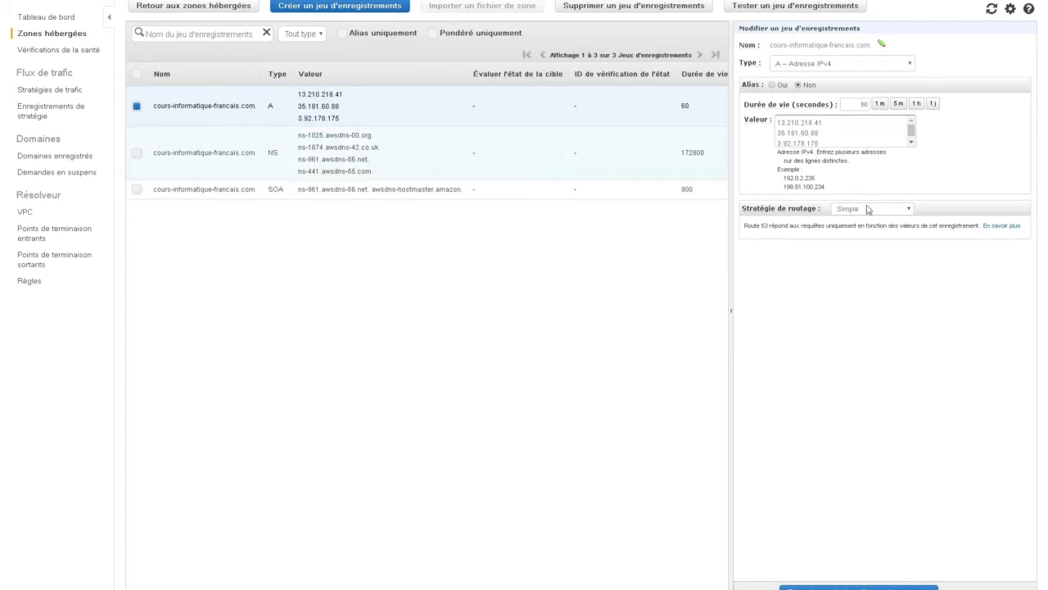
pyautogui.click(868, 208)
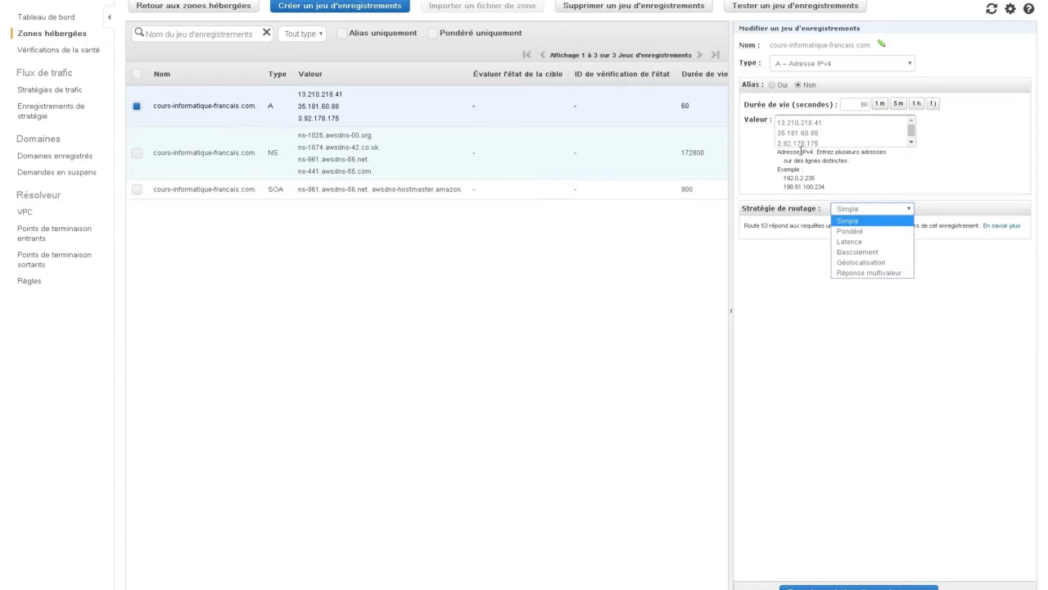
pyautogui.click(469, 250)
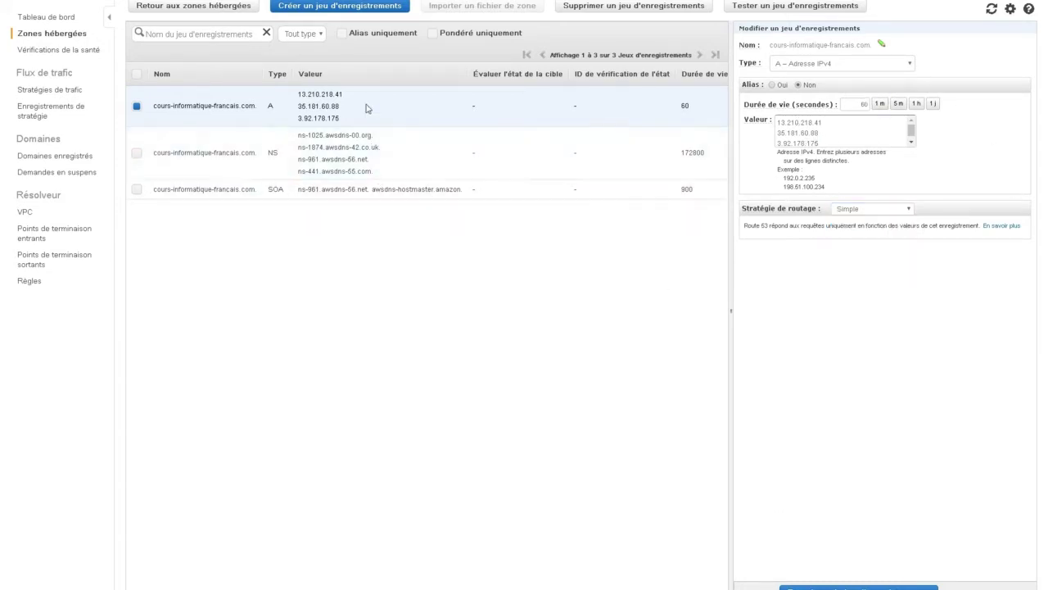
pyautogui.click(585, 7)
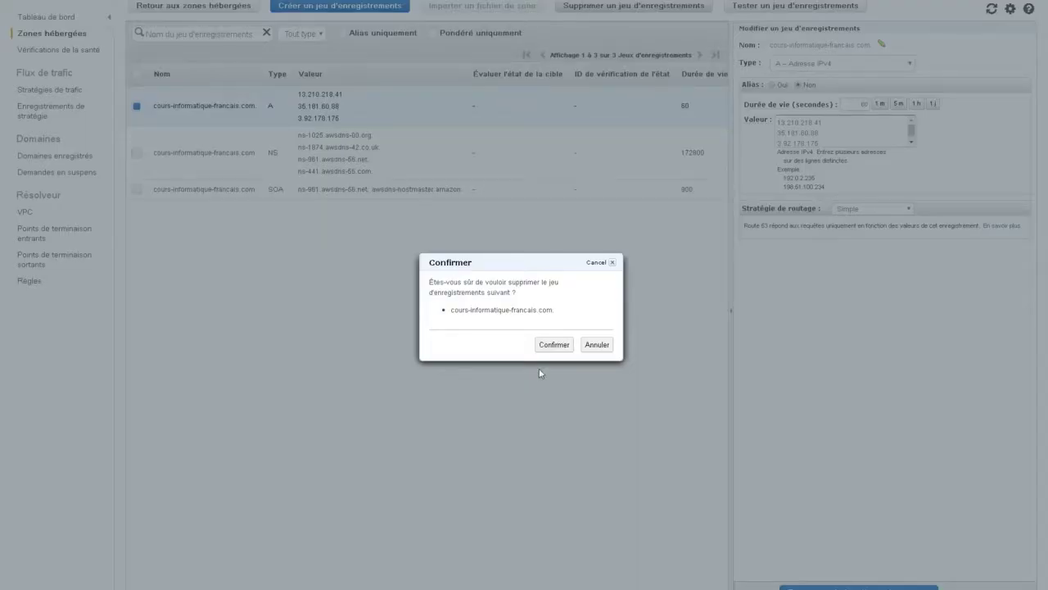
pyautogui.click(554, 345)
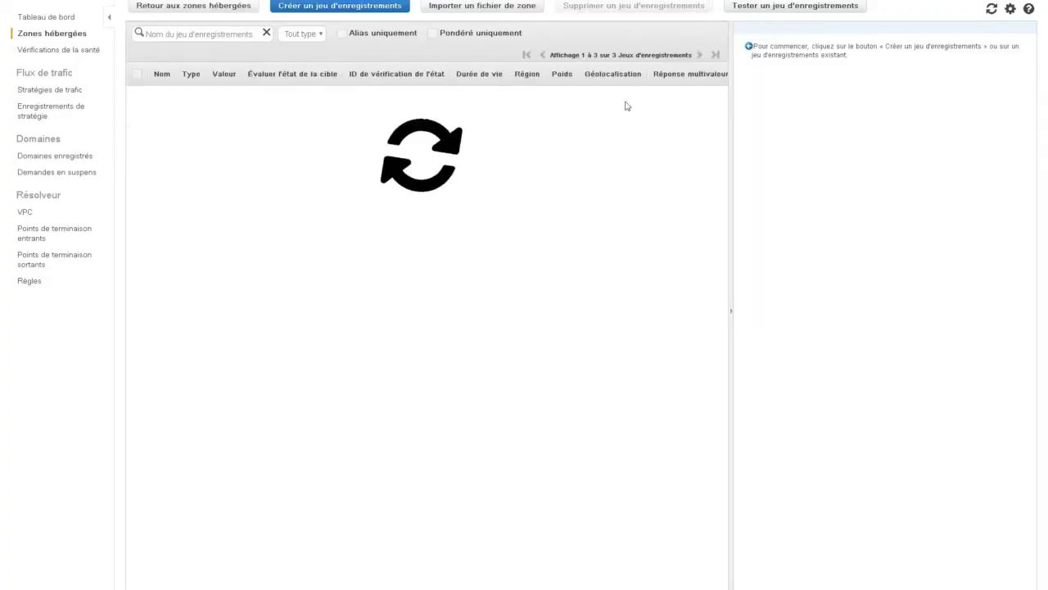
# Start a new root-domain A record with a time to live of 60 seconds and only 13.210.218.41 as its value.
pyautogui.click(347, 10)
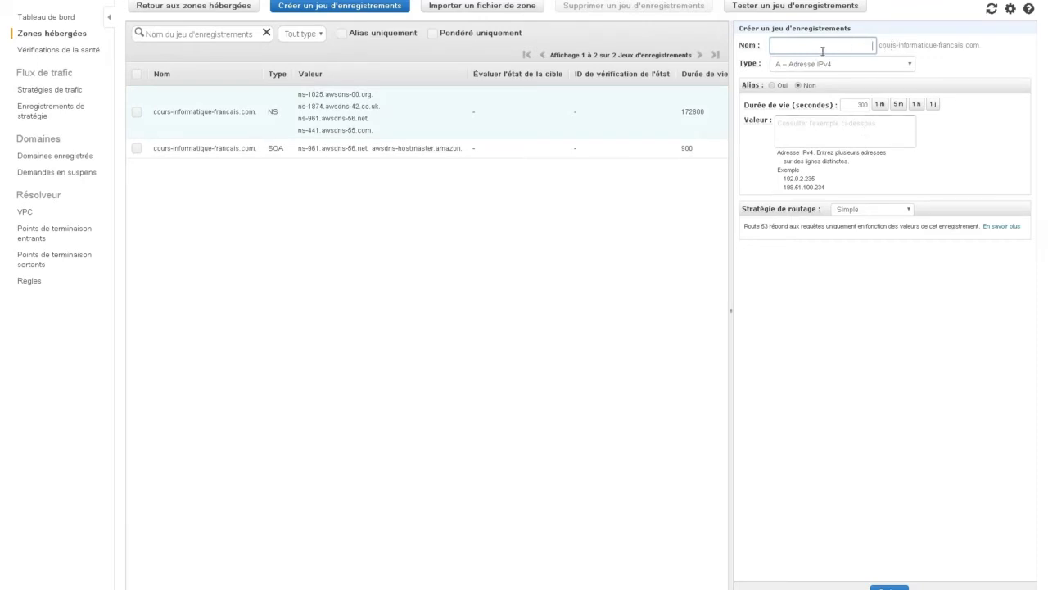
pyautogui.write('www')
pyautogui.press('BackSpace')
pyautogui.press('BackSpace')
pyautogui.press('BackSpace')
pyautogui.click(879, 104)
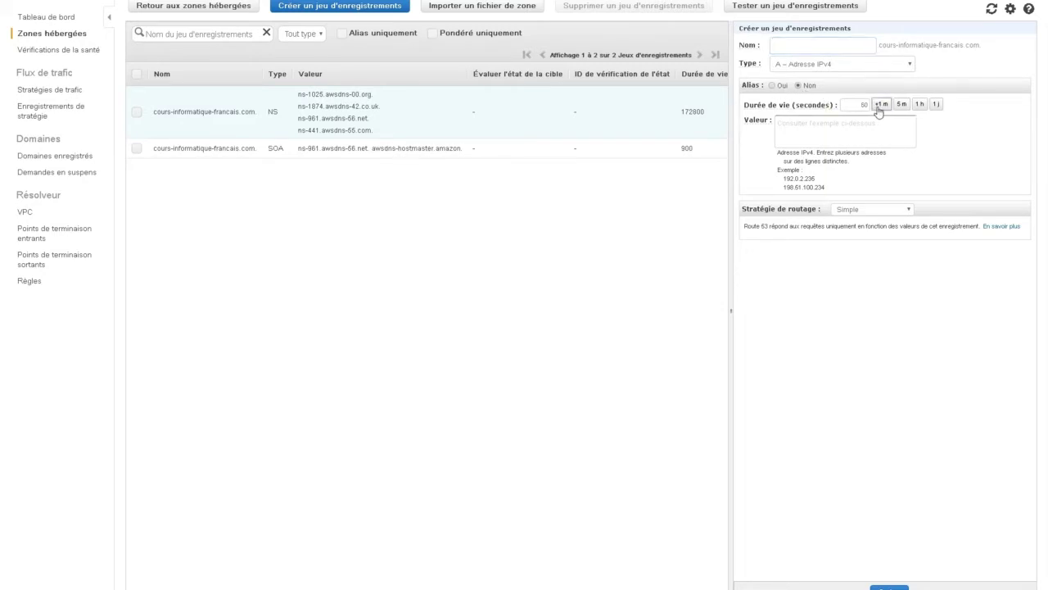
pyautogui.click(853, 125)
pyautogui.write('13.210.218.41 35.181.60.88 3.92.178.176')
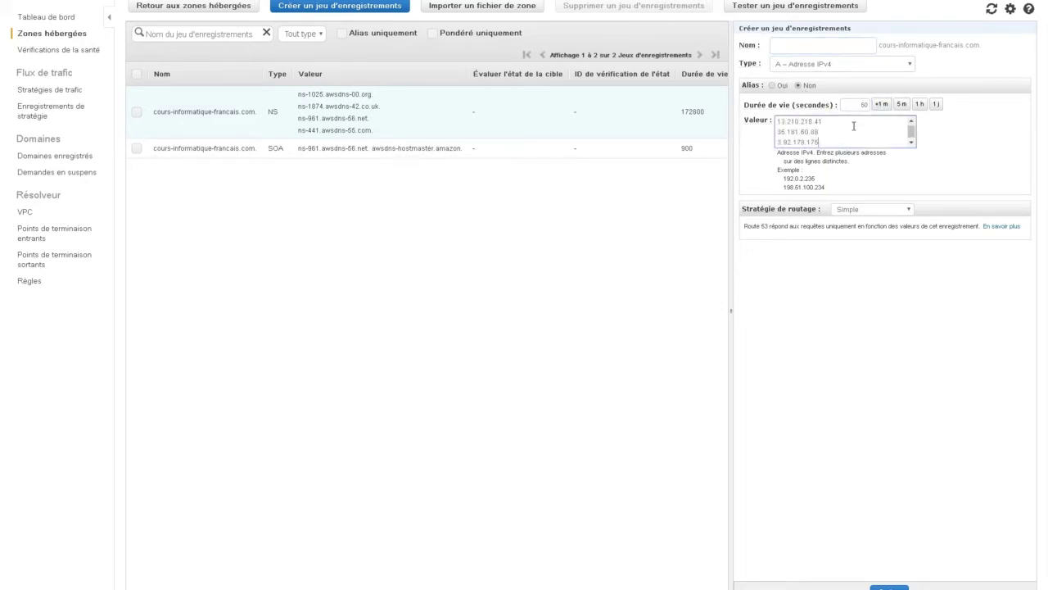
pyautogui.moveTo(822, 141); pyautogui.dragTo(748, 136)
pyautogui.press('BackSpace')
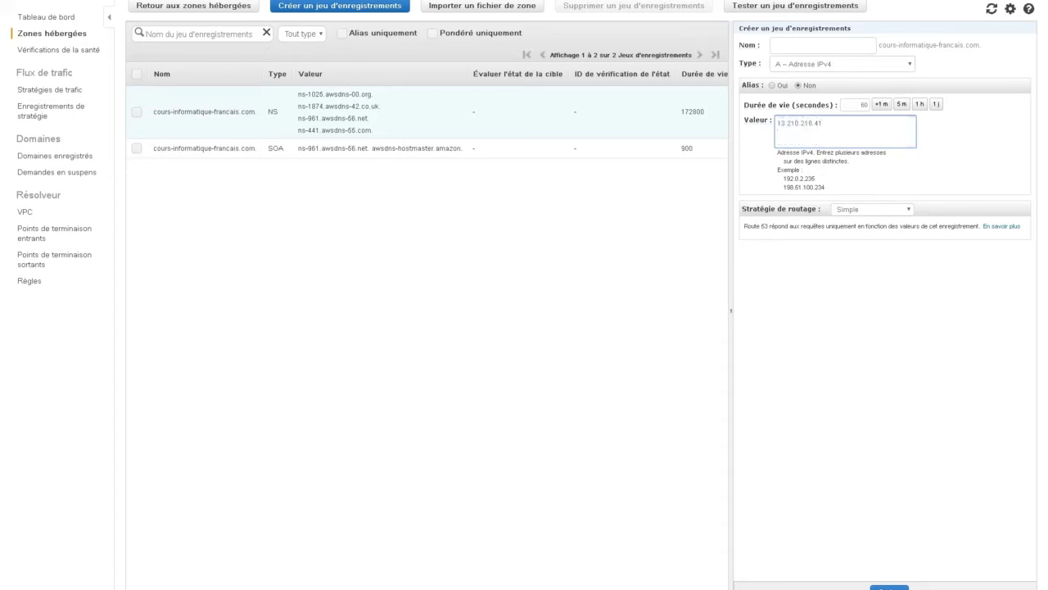
# Give the new record weighted routing (Pondéré) with weight 30 and set ID Sydney, and create it.
pyautogui.click(860, 211)
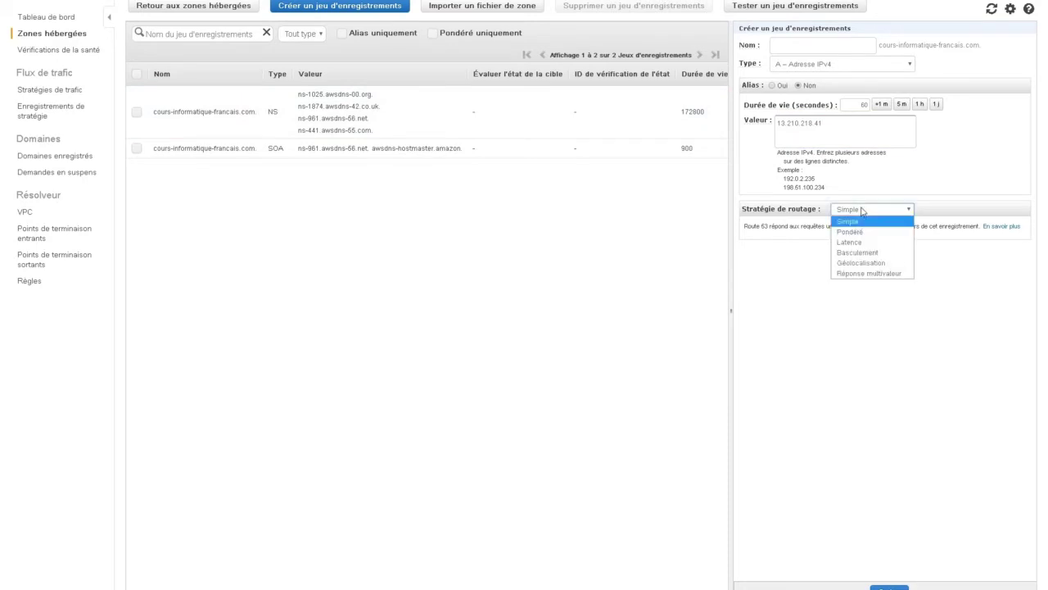
pyautogui.click(856, 234)
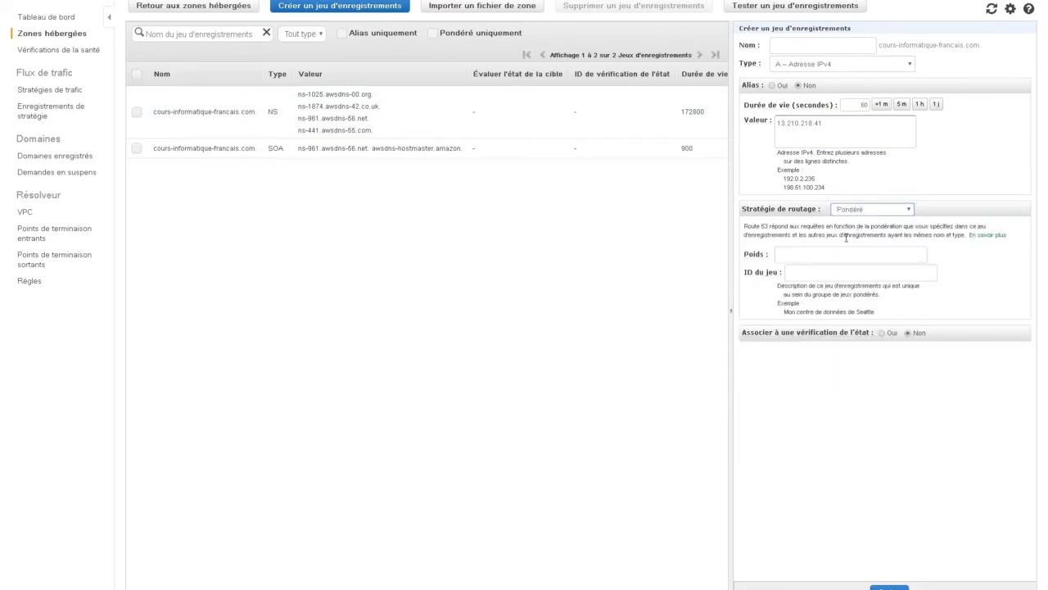
pyautogui.click(803, 257)
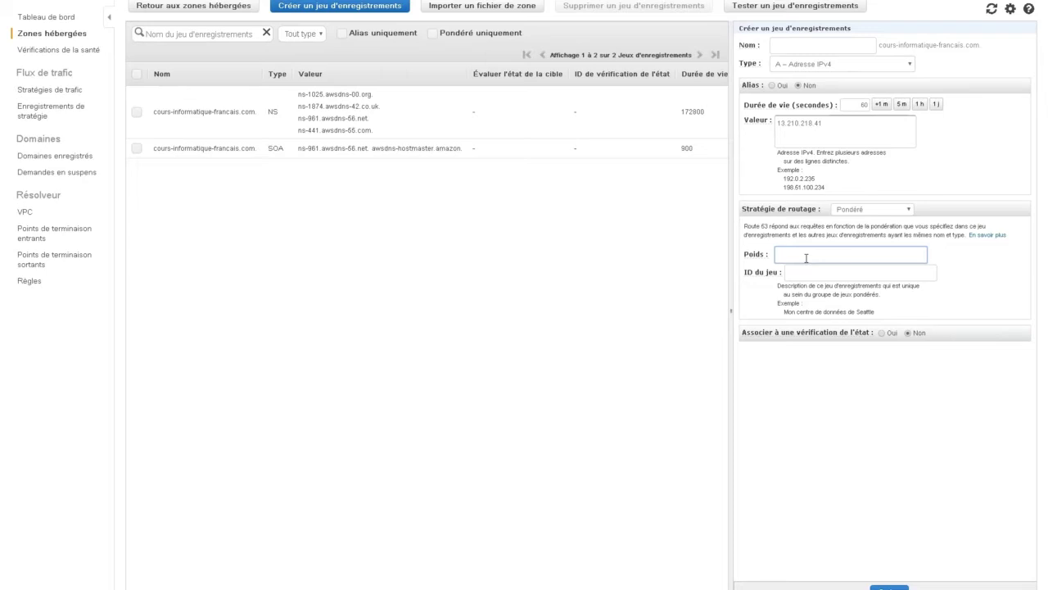
pyautogui.write('30')
pyautogui.click(790, 275)
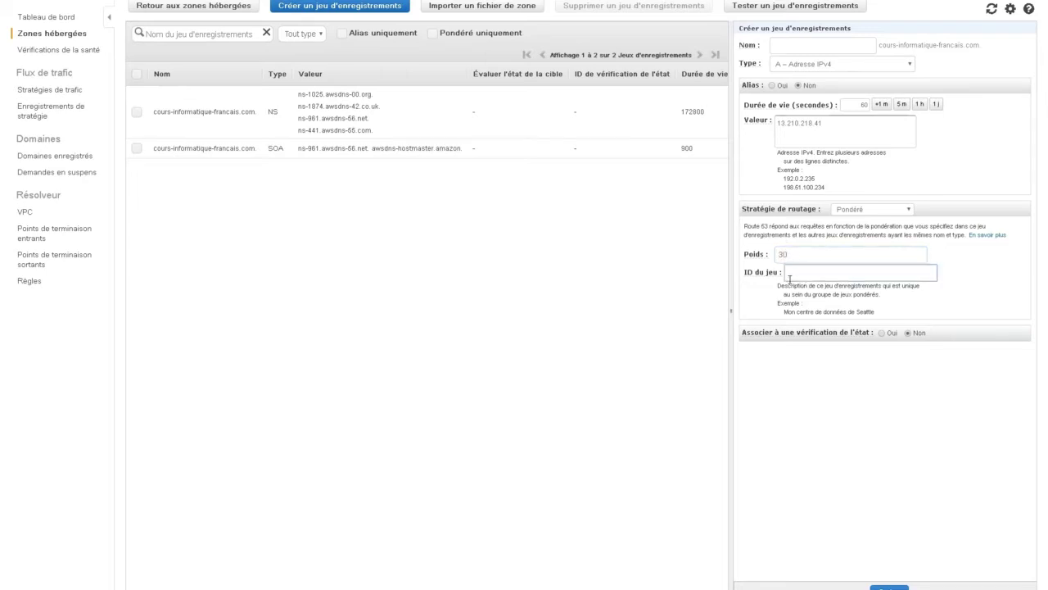
pyautogui.write('Sydney')
pyautogui.click(896, 583)
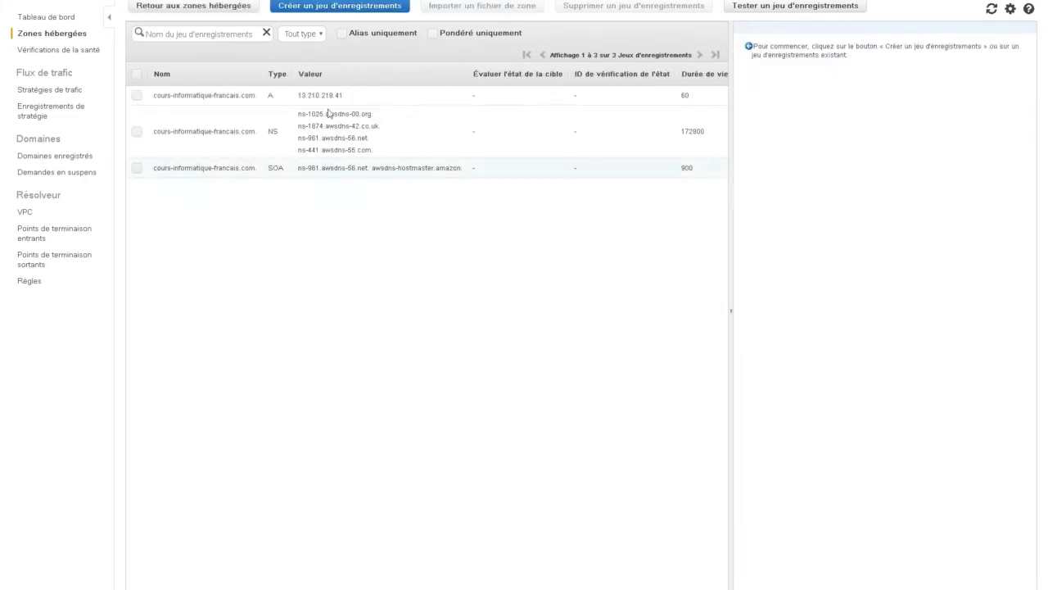
# Start another root-domain A record with a time to live of 60 seconds and the value 3.92.178.175.
pyautogui.click(384, 7)
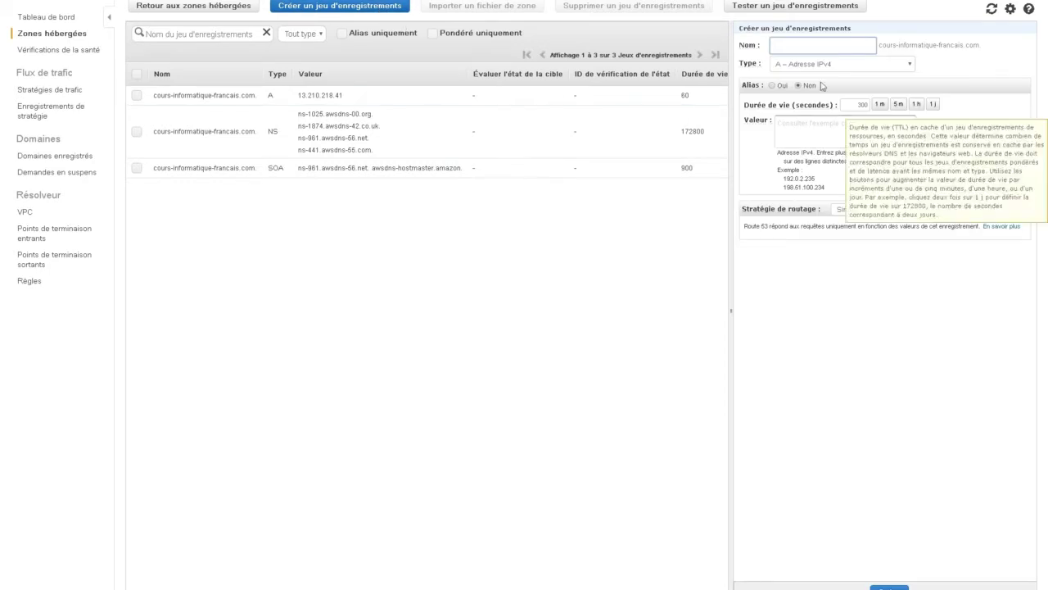
pyautogui.click(881, 104)
pyautogui.click(814, 127)
pyautogui.write('3.92.178.176')
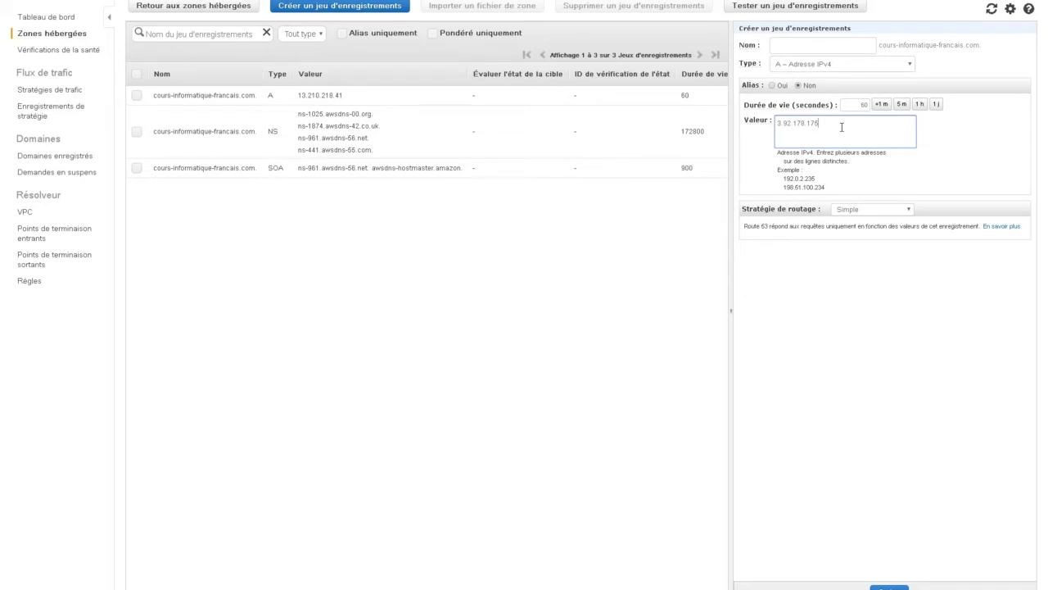
# Give this record weighted routing (Pondéré) with weight 20 and set ID VDN, and create it.
pyautogui.click(842, 209)
pyautogui.click(862, 232)
pyautogui.click(851, 257)
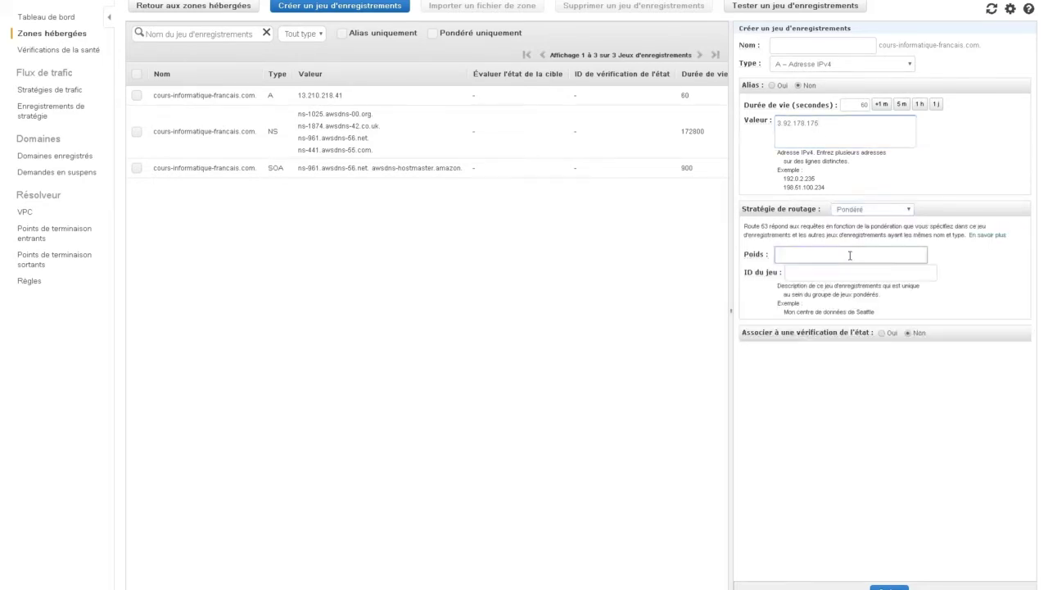
pyautogui.write('20')
pyautogui.click(842, 273)
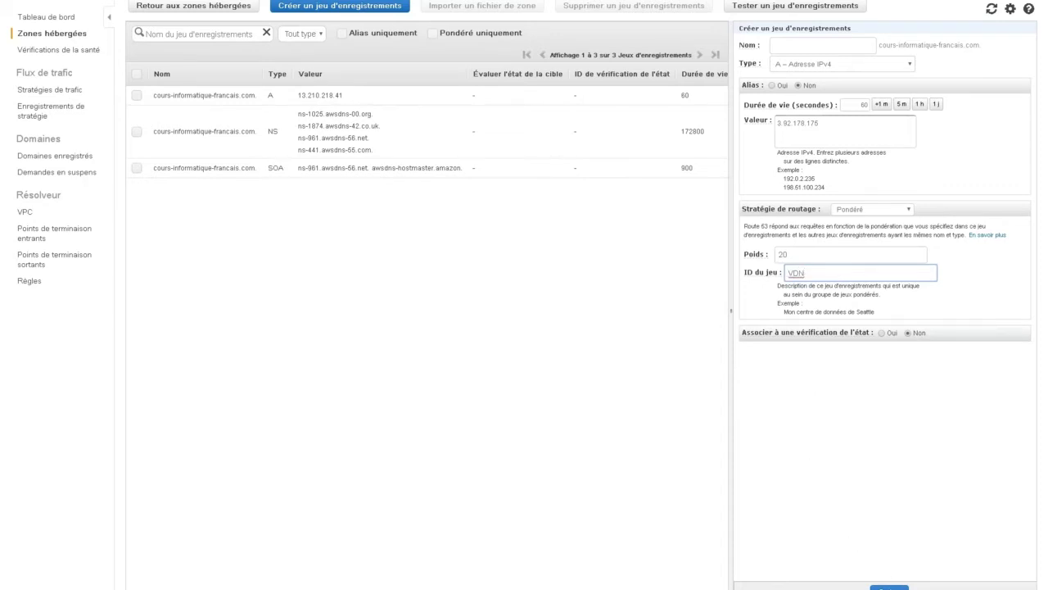
pyautogui.click(889, 587)
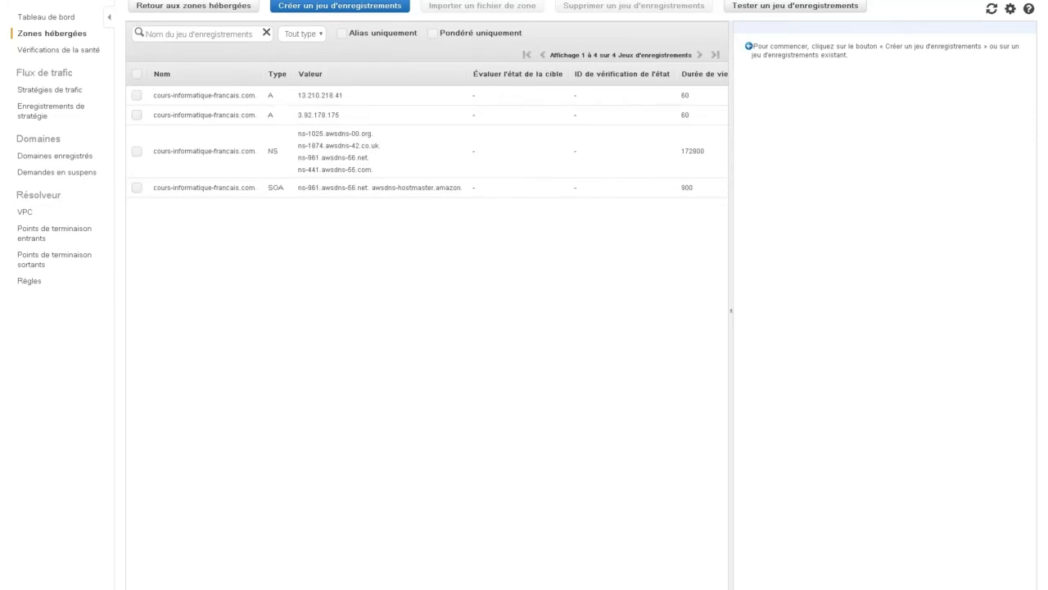
# Start another root-domain A record with a time to live of 60 seconds and the value 35.181.60.88.
pyautogui.click(321, 11)
pyautogui.click(793, 131)
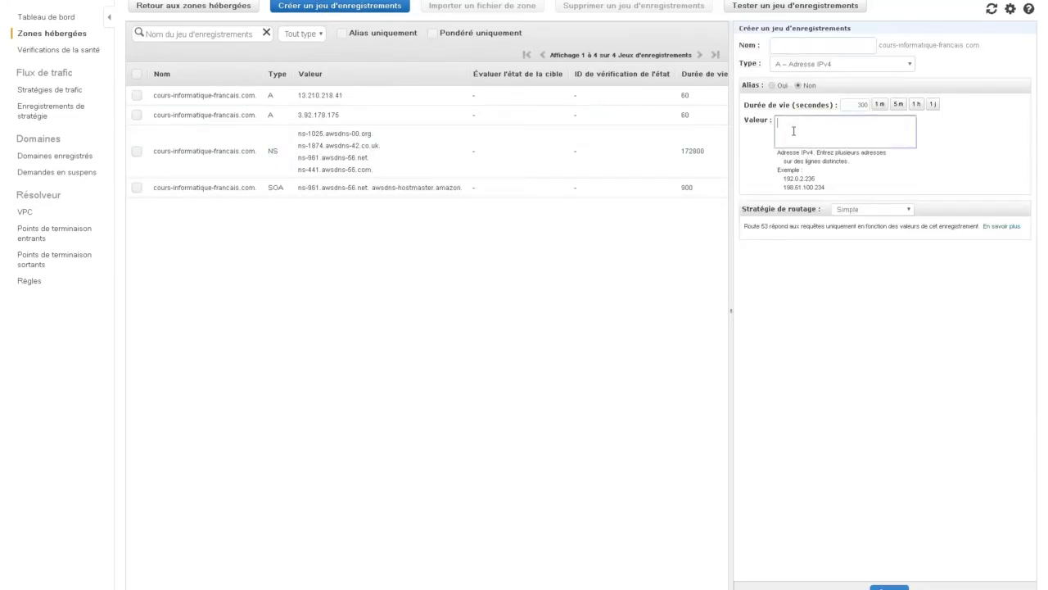
pyautogui.write('35.181.60.88')
pyautogui.click(878, 105)
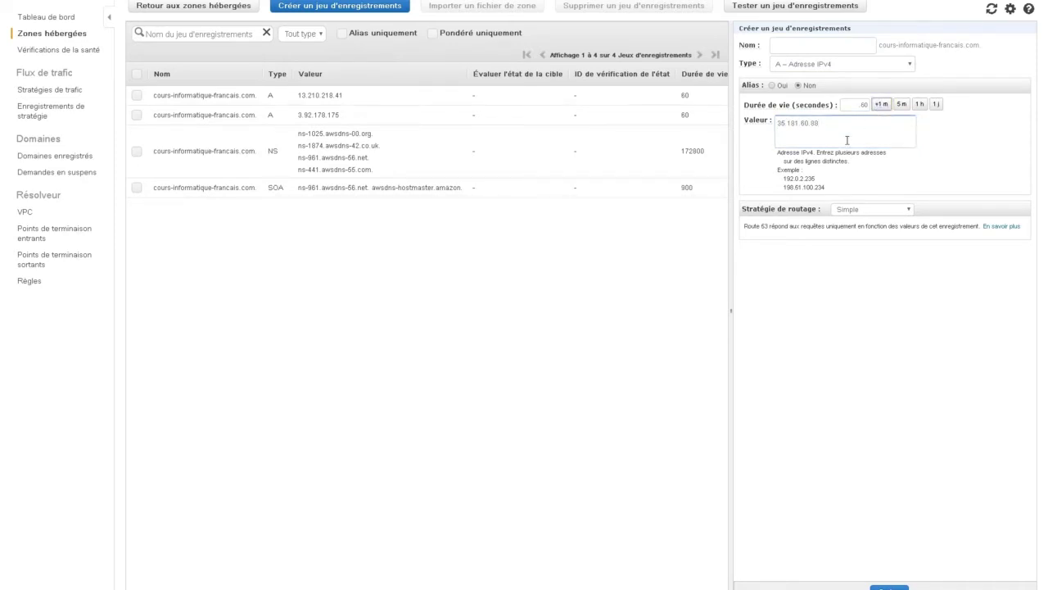
# Give this record weighted routing (Pondéré) with weight 50 and set ID Par, and create it.
pyautogui.click(867, 212)
pyautogui.click(856, 229)
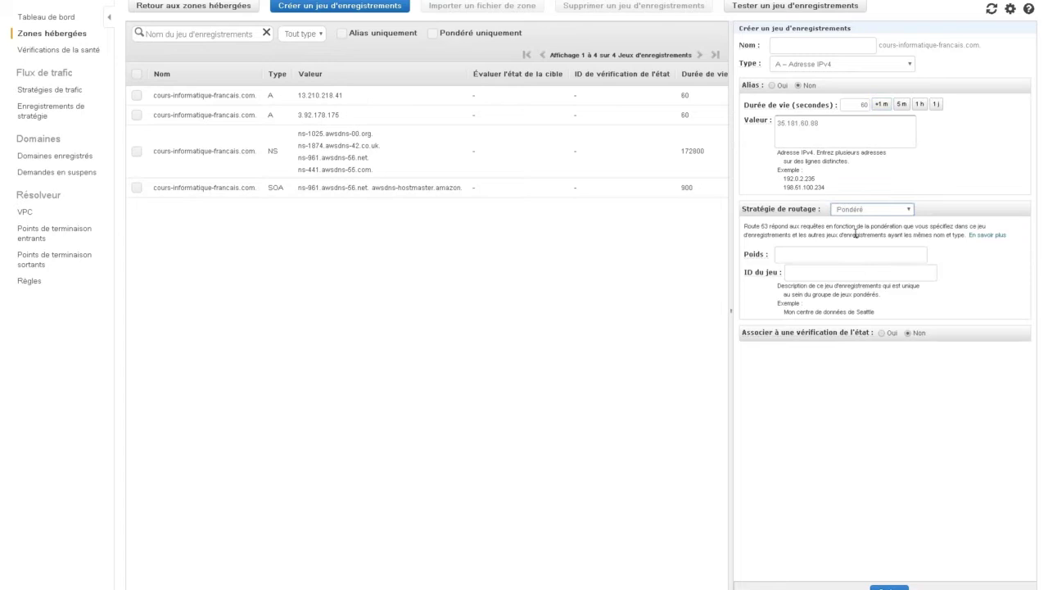
pyautogui.click(827, 256)
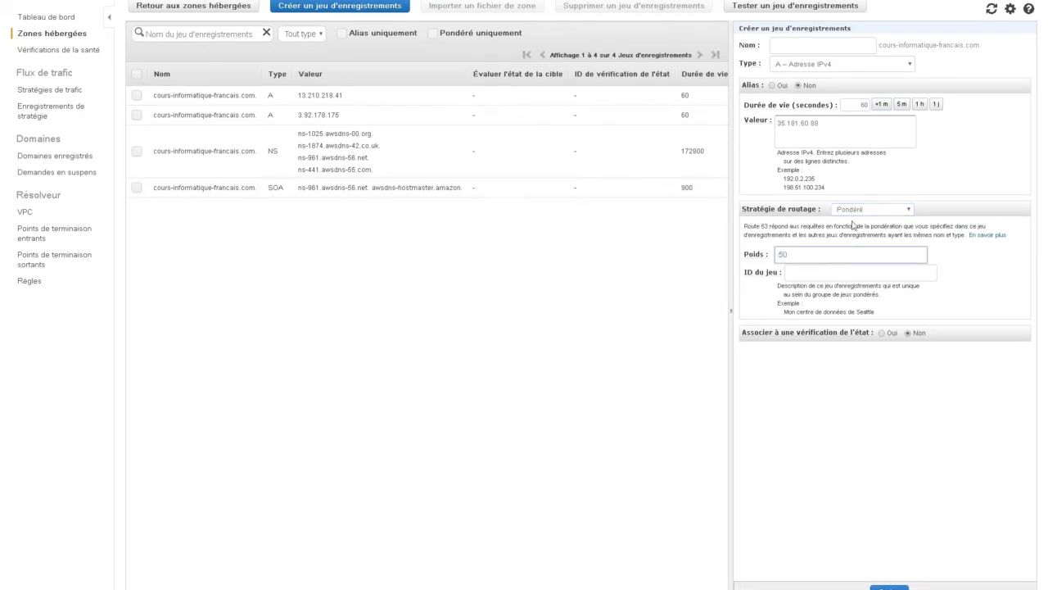
pyautogui.click(813, 273)
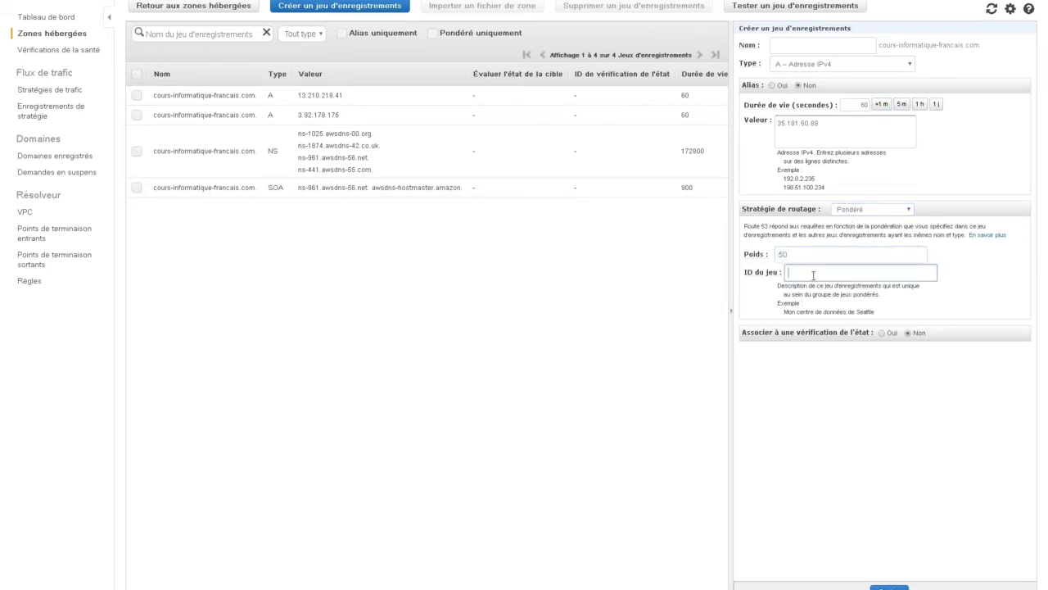
pyautogui.write('Par')
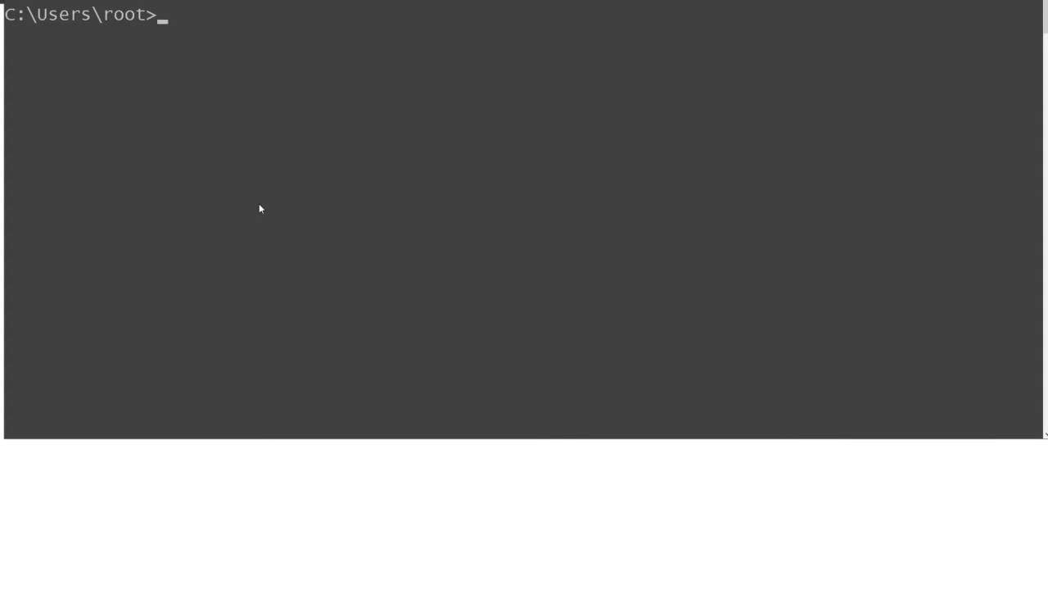
# Switch to the command prompt and ping cours-informatique-francais.com.
pyautogui.write('ping cours-')
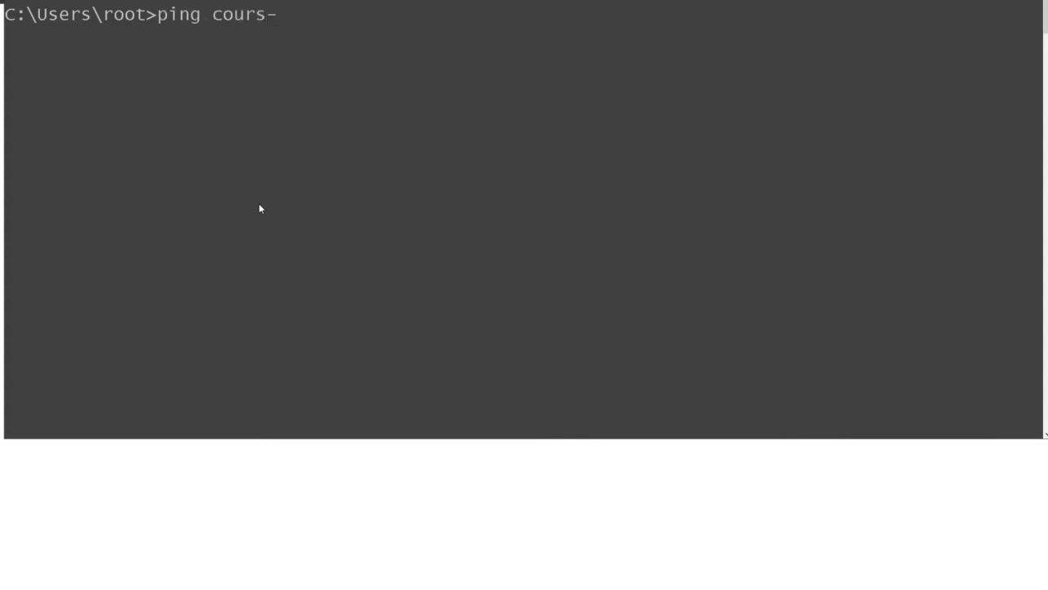
pyautogui.write('informatique')
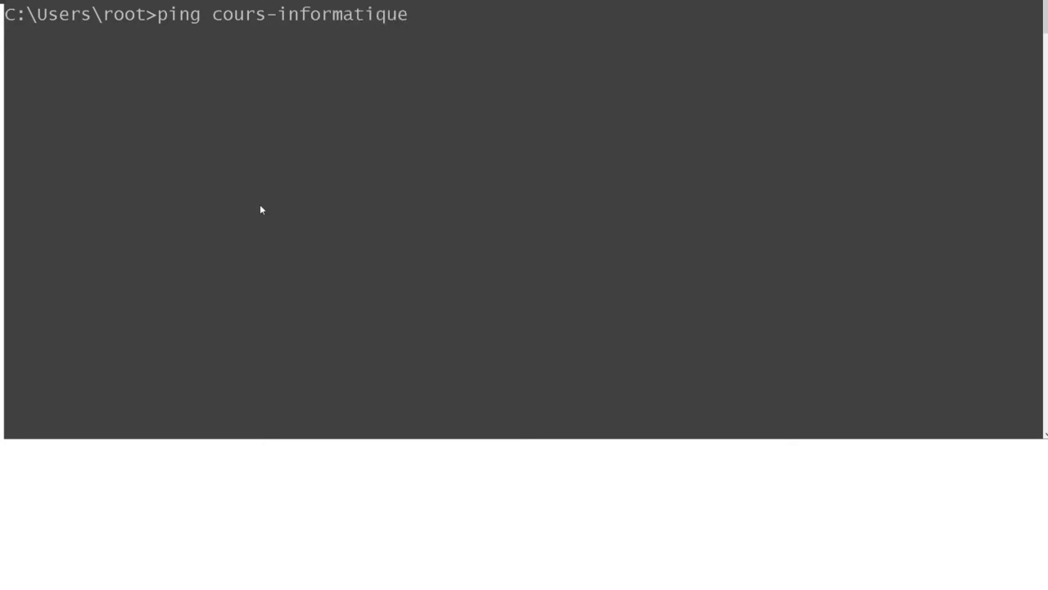
pyautogui.write('.')
pyautogui.write('francais.c')
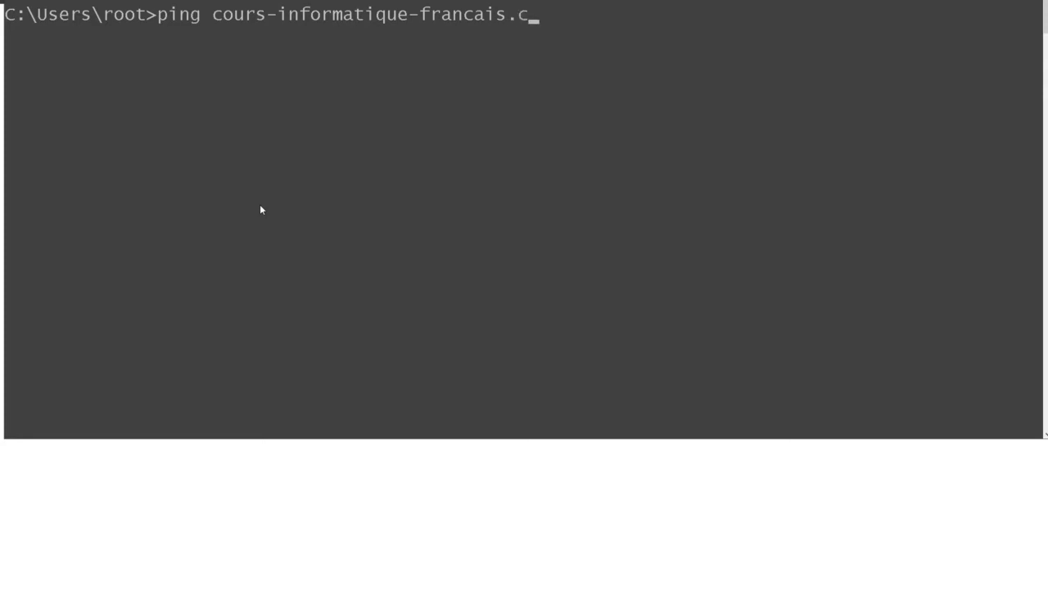
pyautogui.write('om')
pyautogui.press('Return')
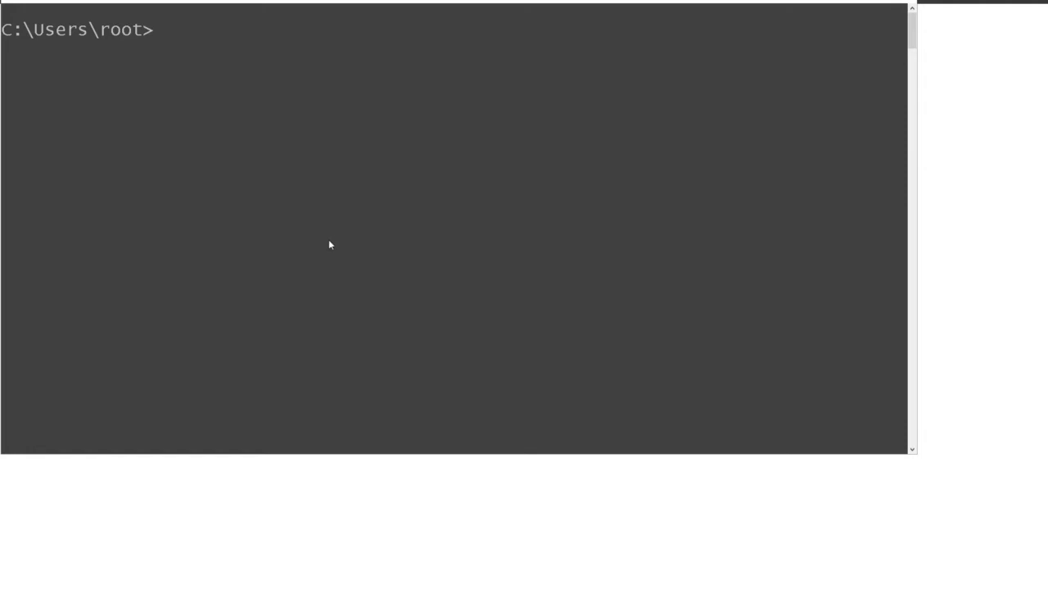
# Repeat the ping of cours-informatique-francais.com to test the weighted resolution once more.
pyautogui.press('Up')
pyautogui.press('Up')
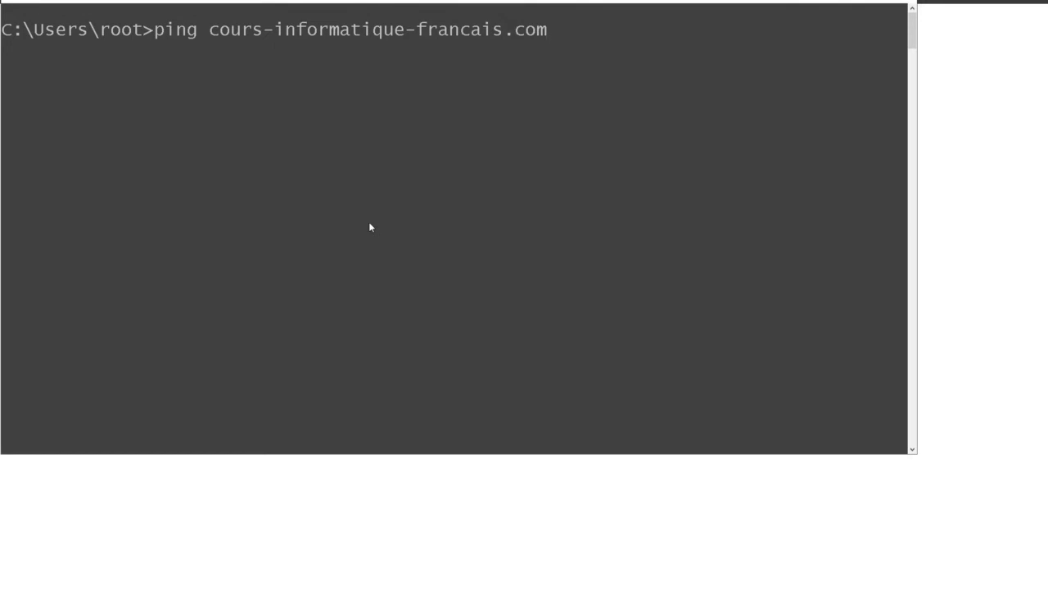
pyautogui.press('Return')
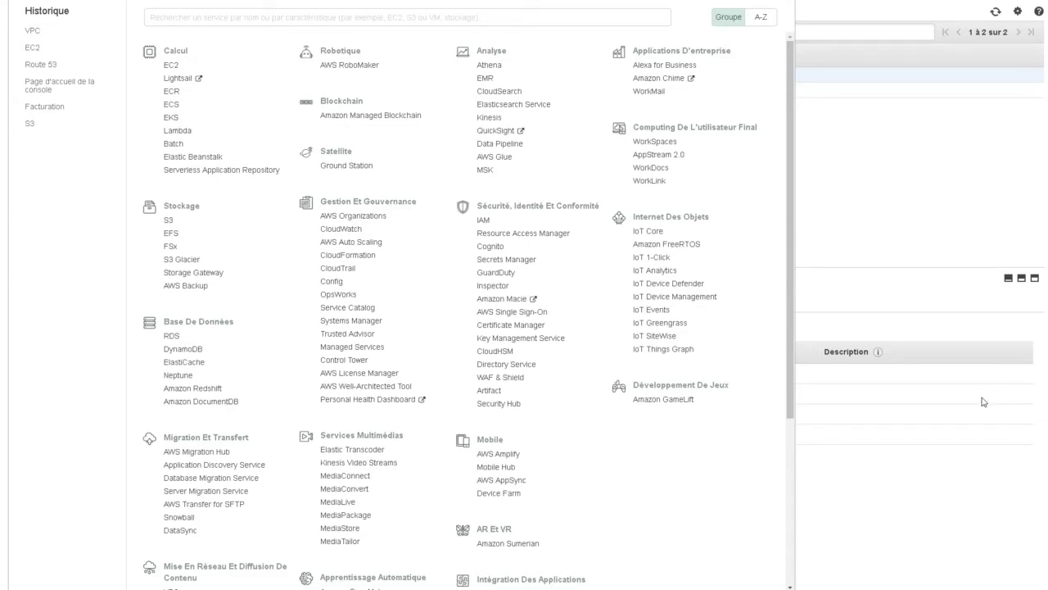
# Switch to the AWS VPC console and review the inbound and outbound rules of the North Virginia default network ACL.
pyautogui.click(30, 33)
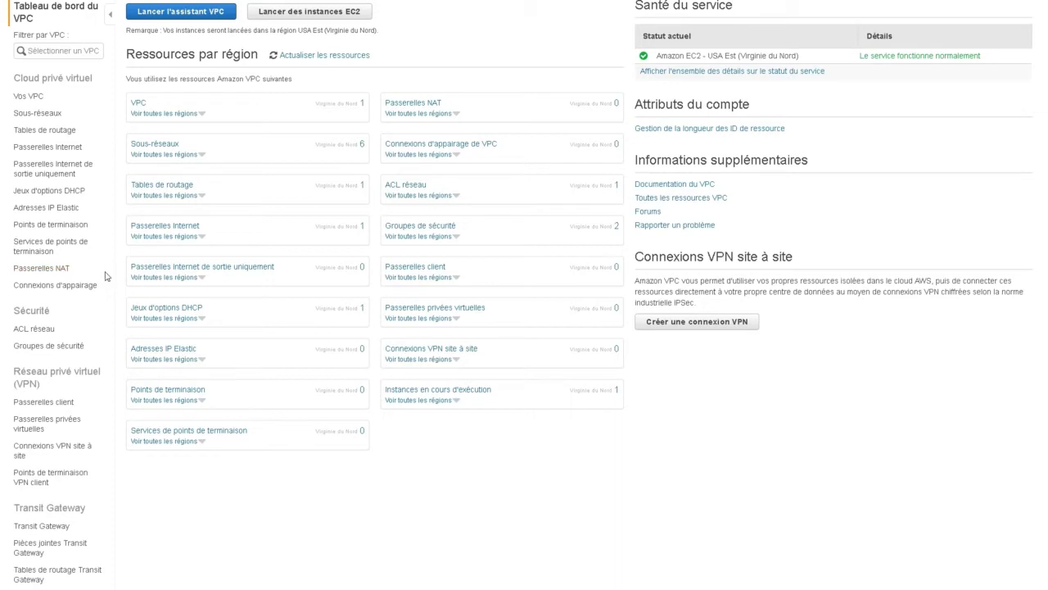
pyautogui.click(37, 330)
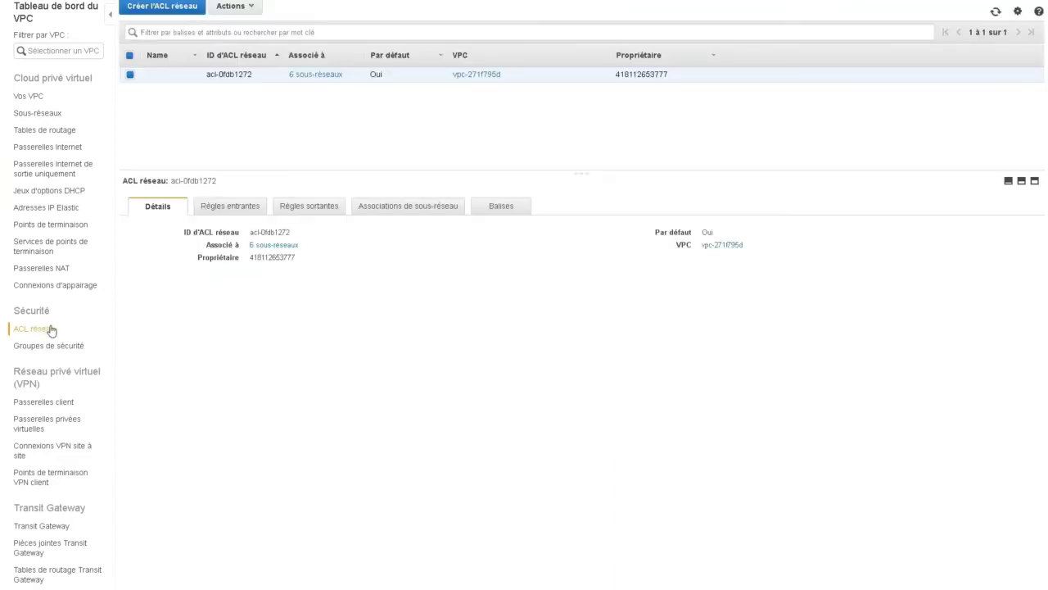
pyautogui.click(230, 210)
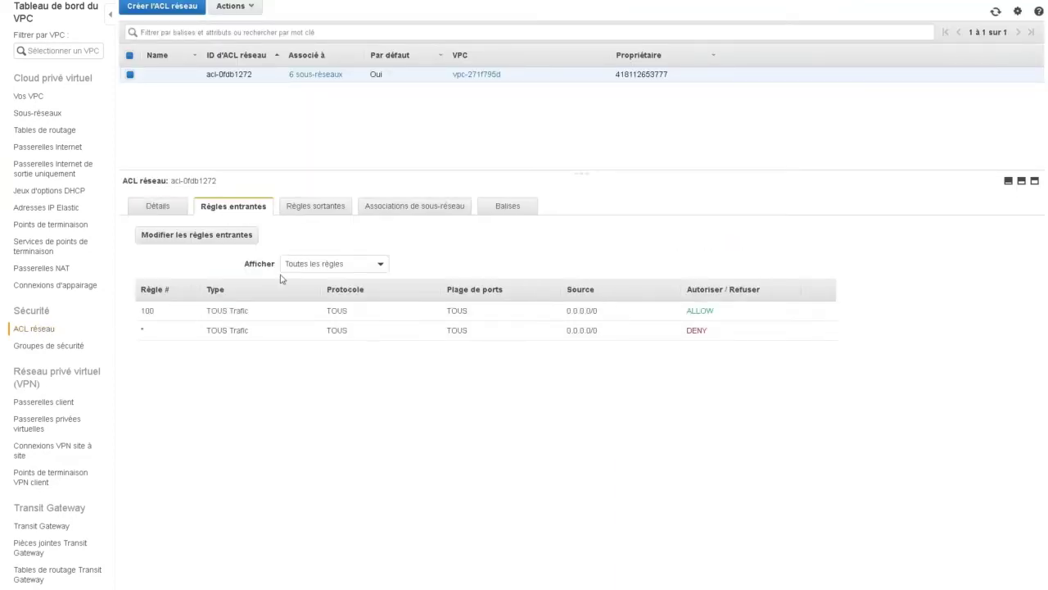
pyautogui.doubleClick(147, 310)
pyautogui.doubleClick(708, 310)
pyautogui.moveTo(598, 312); pyautogui.dragTo(562, 320)
pyautogui.click(301, 209)
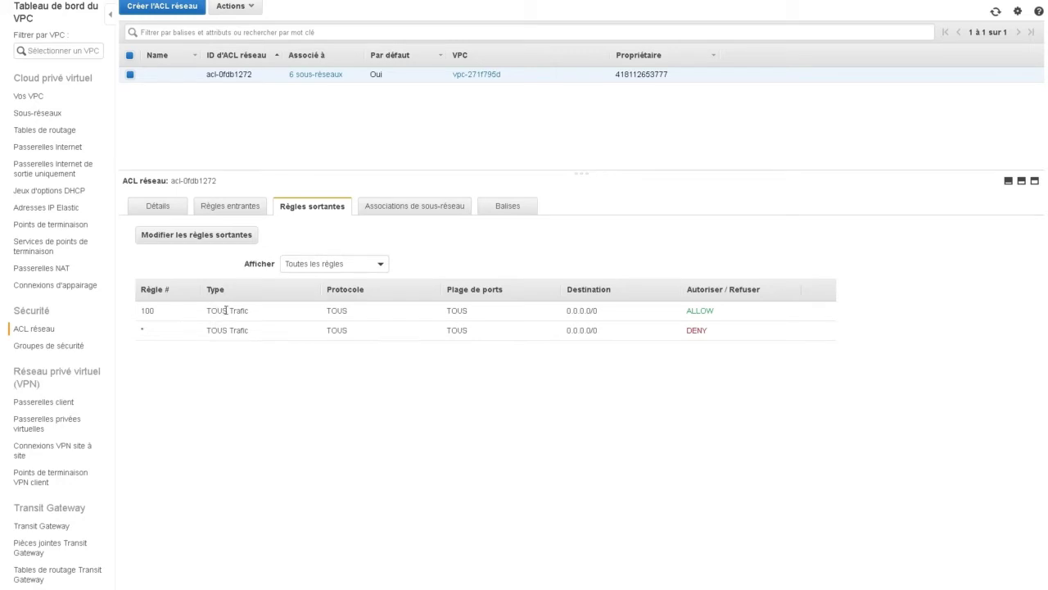
pyautogui.moveTo(606, 315); pyautogui.dragTo(552, 311)
# Open the GS-WEB security group's inbound rules for editing and add a new rule.
pyautogui.click(29, 350)
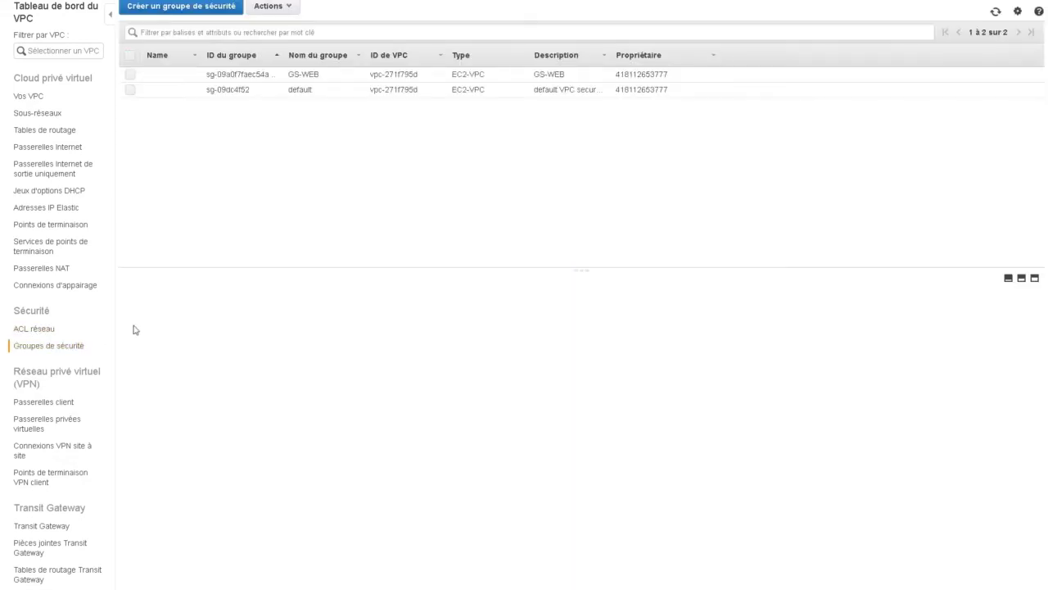
pyautogui.click(231, 76)
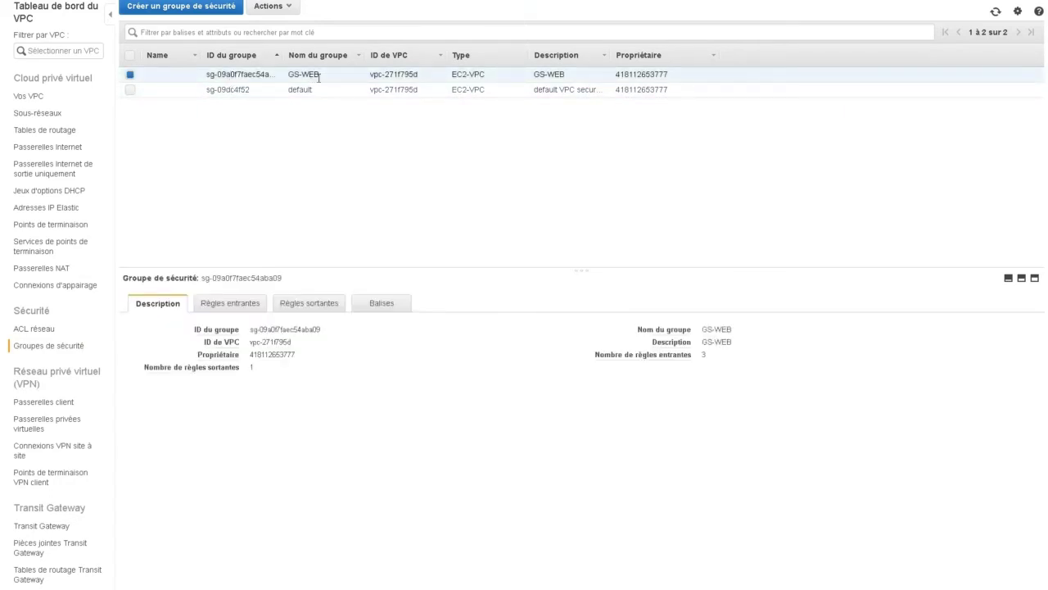
pyautogui.click(235, 305)
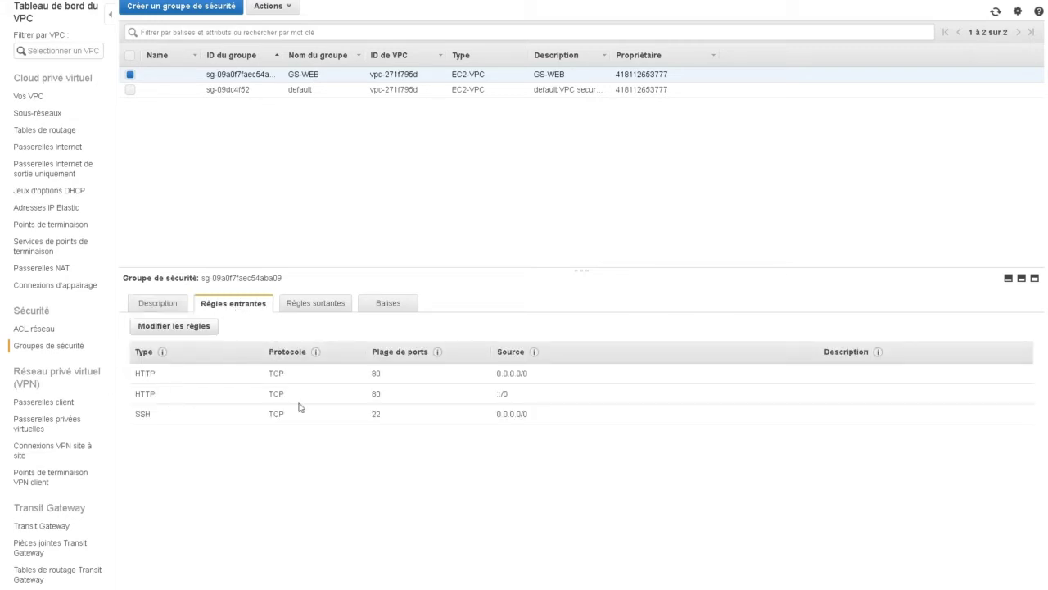
pyautogui.click(185, 327)
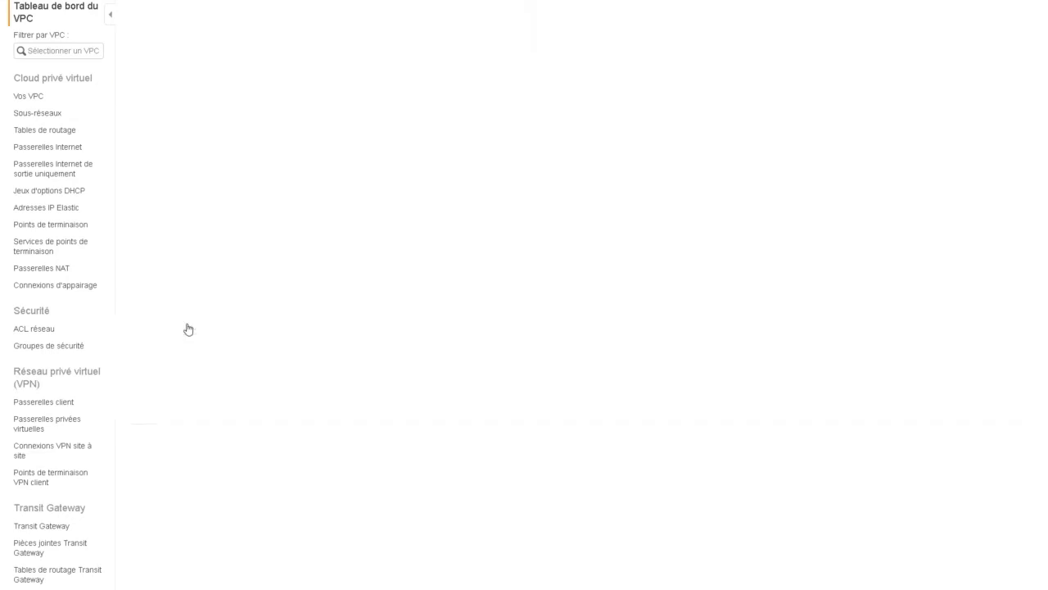
pyautogui.click(72, 168)
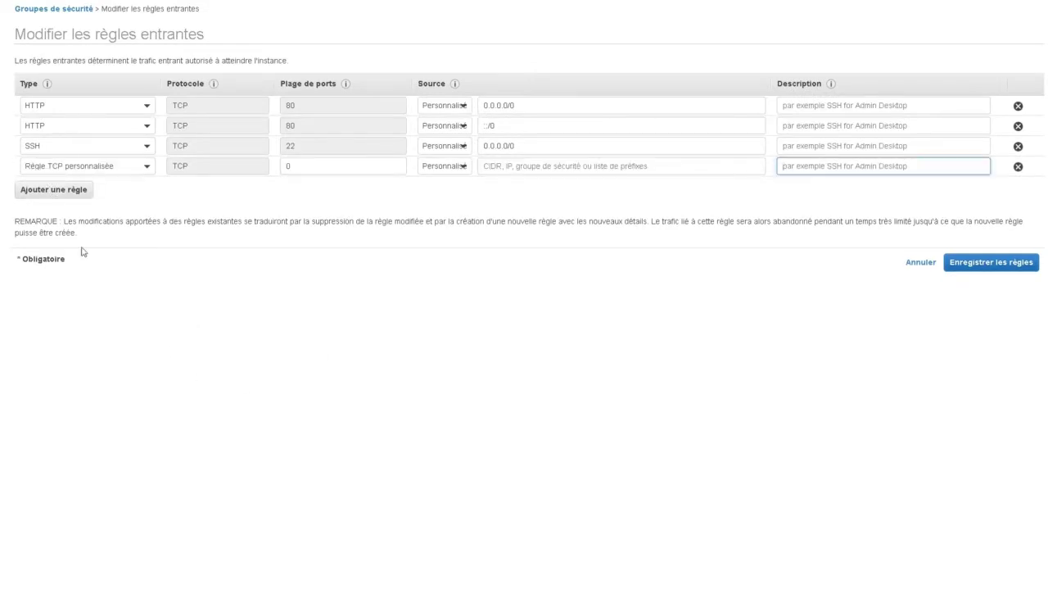
# Make the new inbound rule a custom IPv4 ICMP rule (Règle ICMP personnalisée - IPv4) with protocol Tout.
pyautogui.click(77, 166)
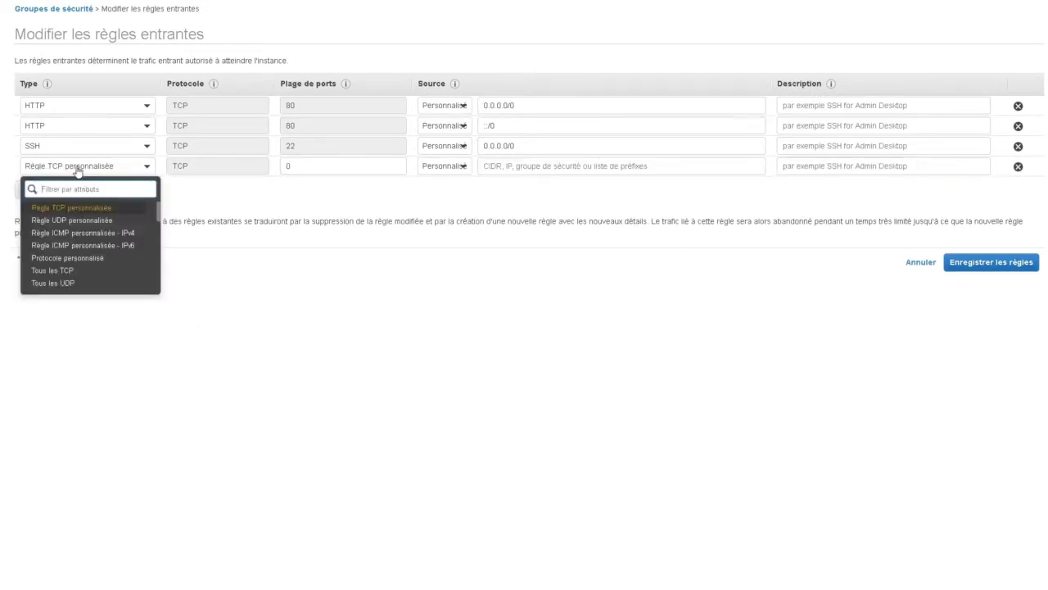
pyautogui.click(73, 234)
pyautogui.click(213, 169)
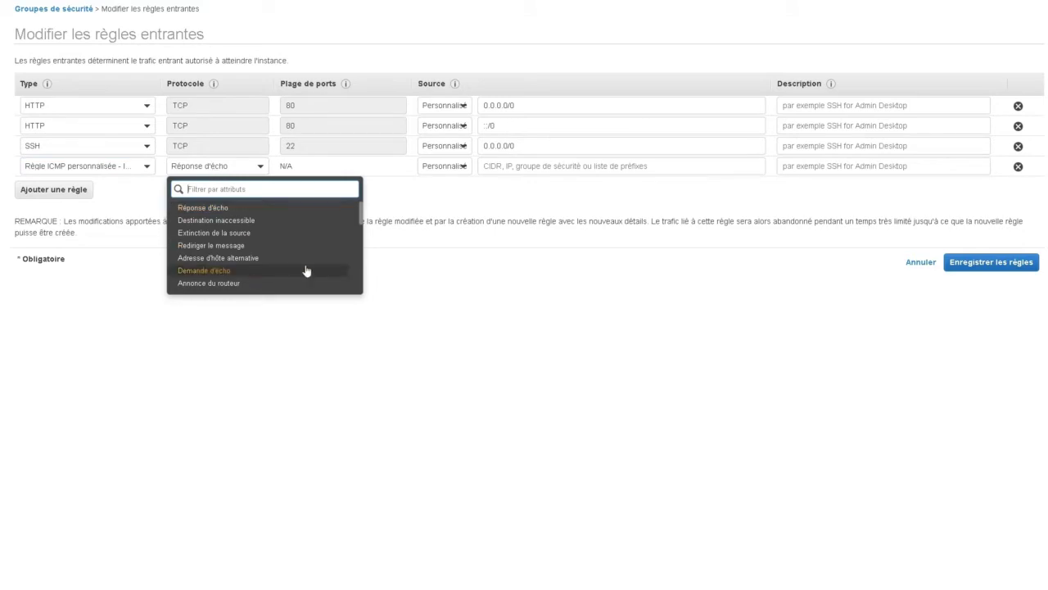
pyautogui.scroll(-5, 361, 219)
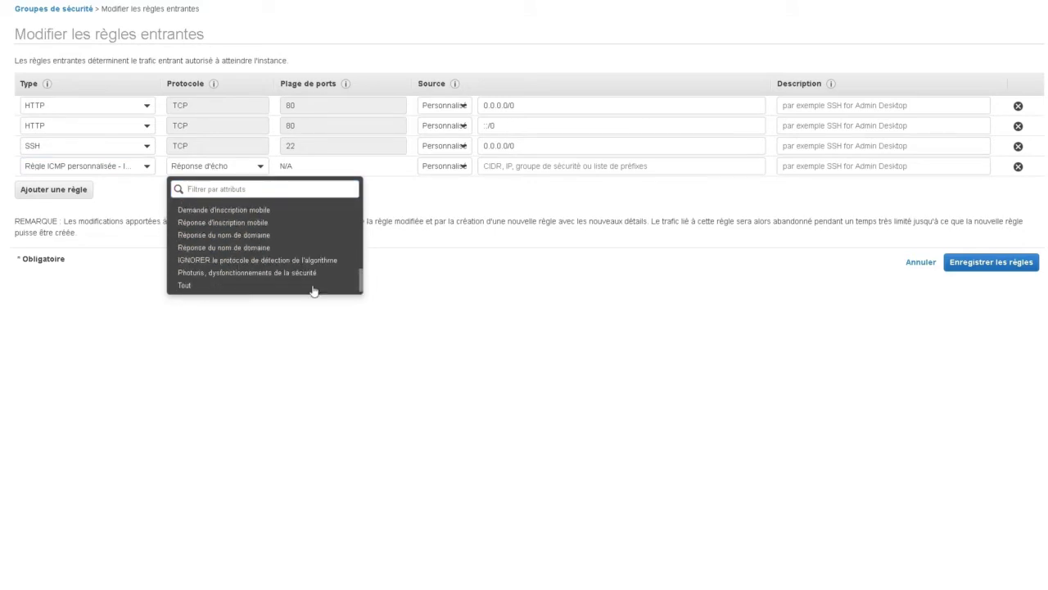
pyautogui.click(314, 290)
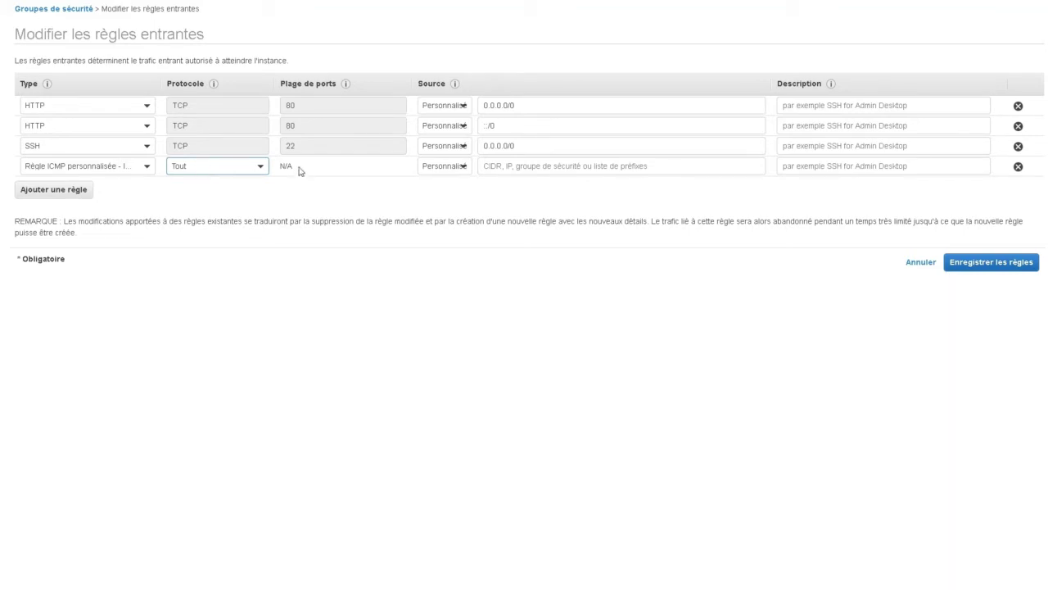
# Set the ICMP rule's source to 0.0.0.0/0, copied from the SSH rule, and save the inbound rules.
pyautogui.moveTo(524, 148); pyautogui.dragTo(460, 151)
pyautogui.hotkey('ctrl', 'c')
pyautogui.click(529, 166)
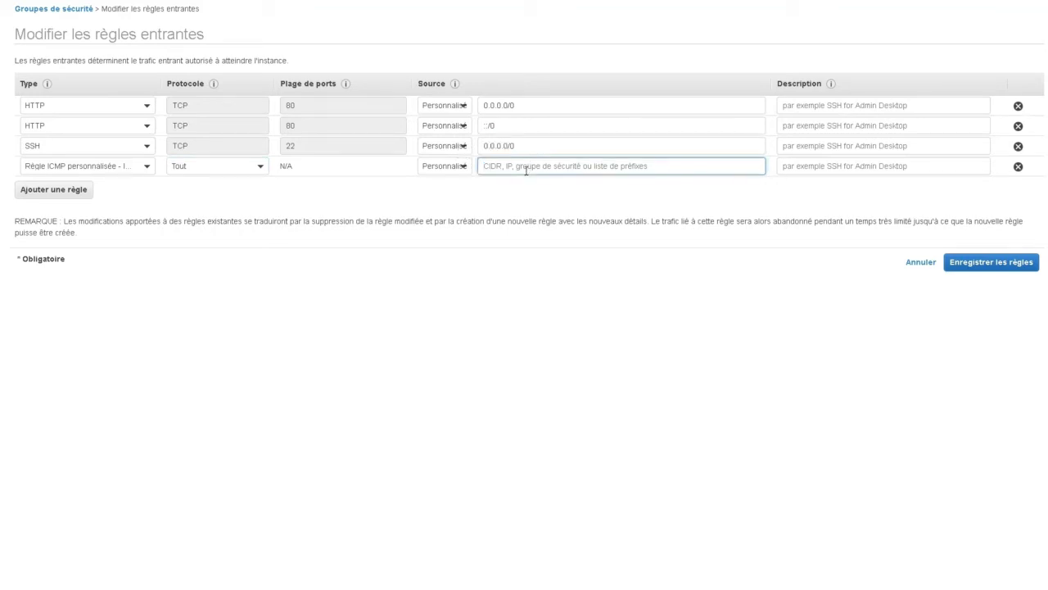
pyautogui.hotkey('ctrl', 'v')
pyautogui.click(992, 263)
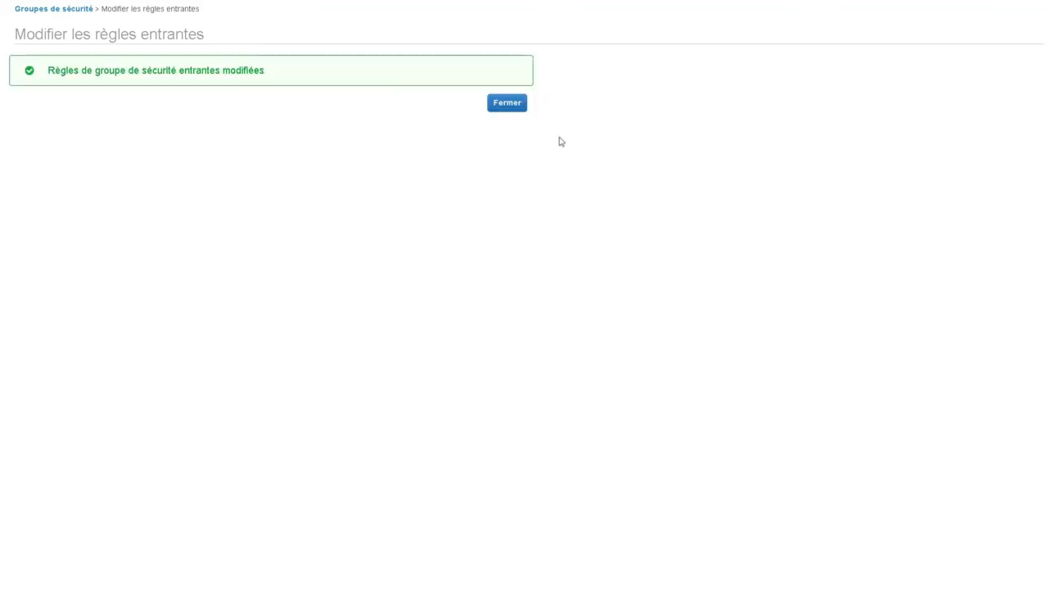
pyautogui.click(517, 106)
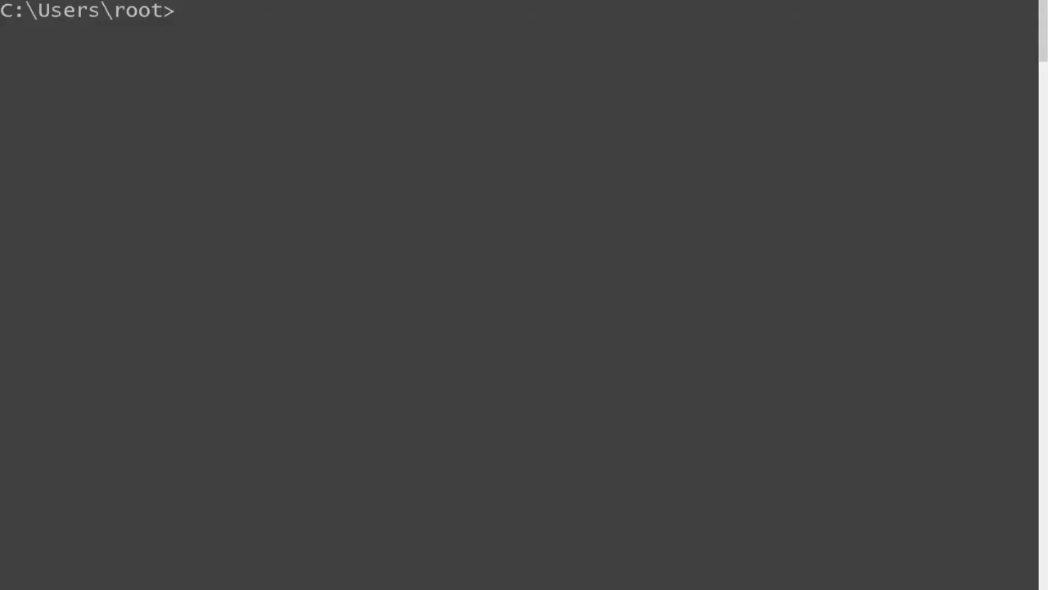
# Switch back to the command prompt, ping cours-informatique-francais.com and interrupt the ping.
pyautogui.write('ping 3.92.178.175')
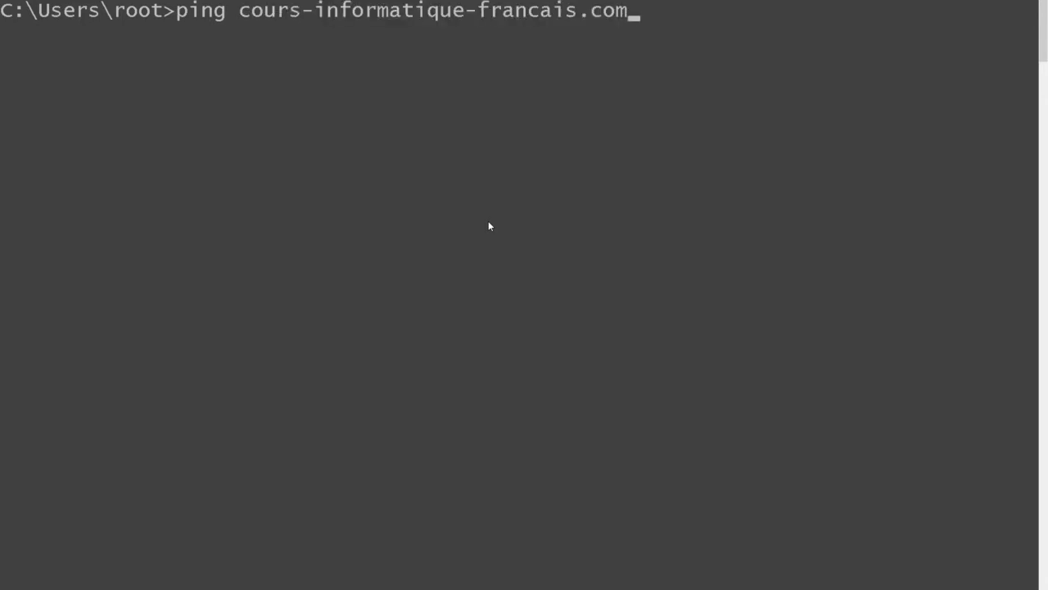
pyautogui.press('Return')
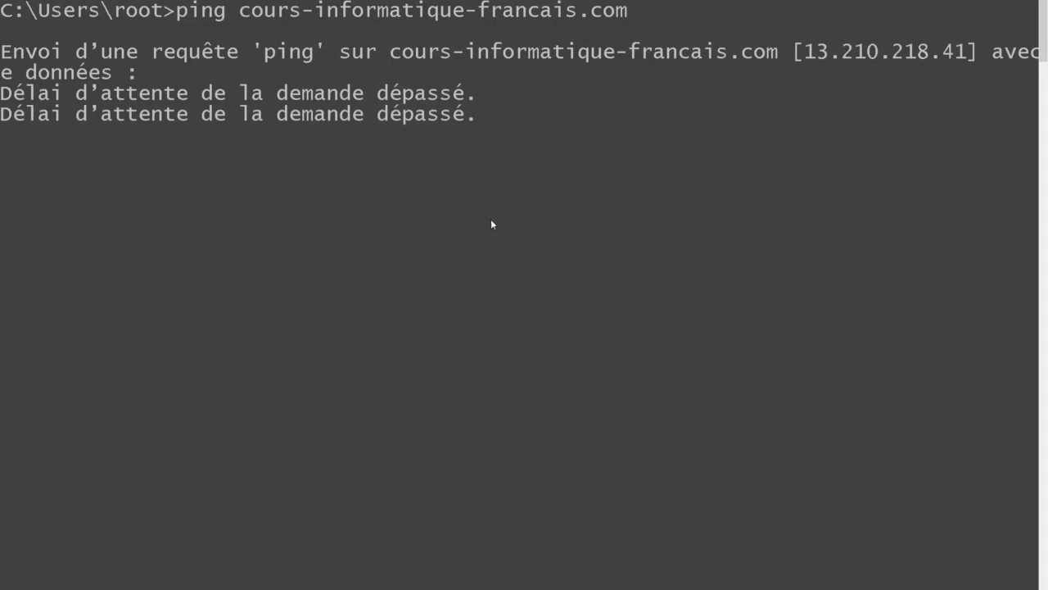
pyautogui.hotkey('ctrl', 'c')
# Ping the North Virginia server directly at 3.92.178.175.
pyautogui.press('Up')
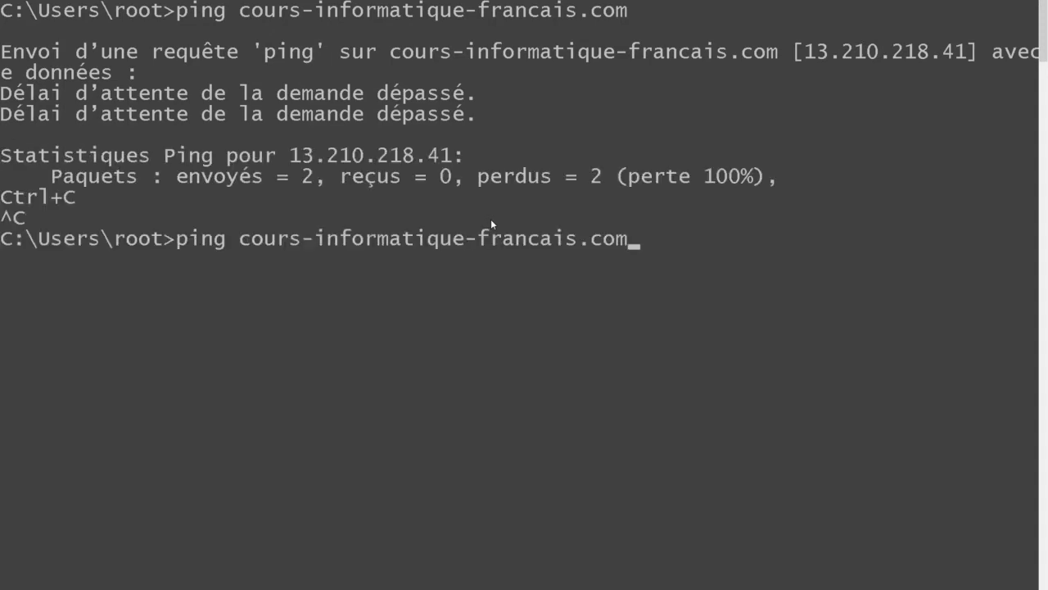
pyautogui.press('Escape')
pyautogui.write('cls')
pyautogui.press('BackSpace')
pyautogui.write('d')
pyautogui.press('Up')
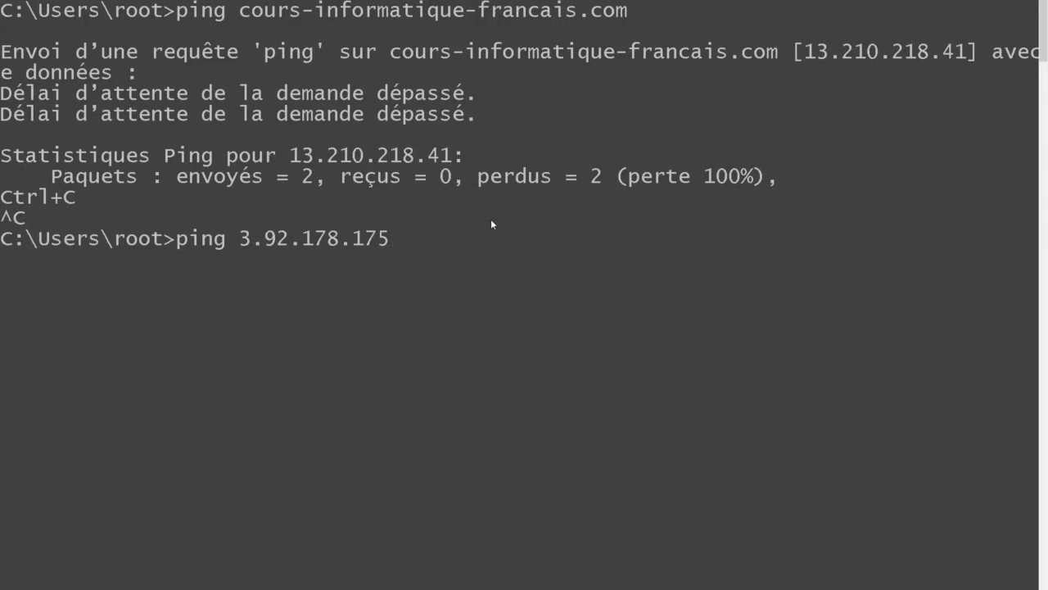
pyautogui.press('Return')
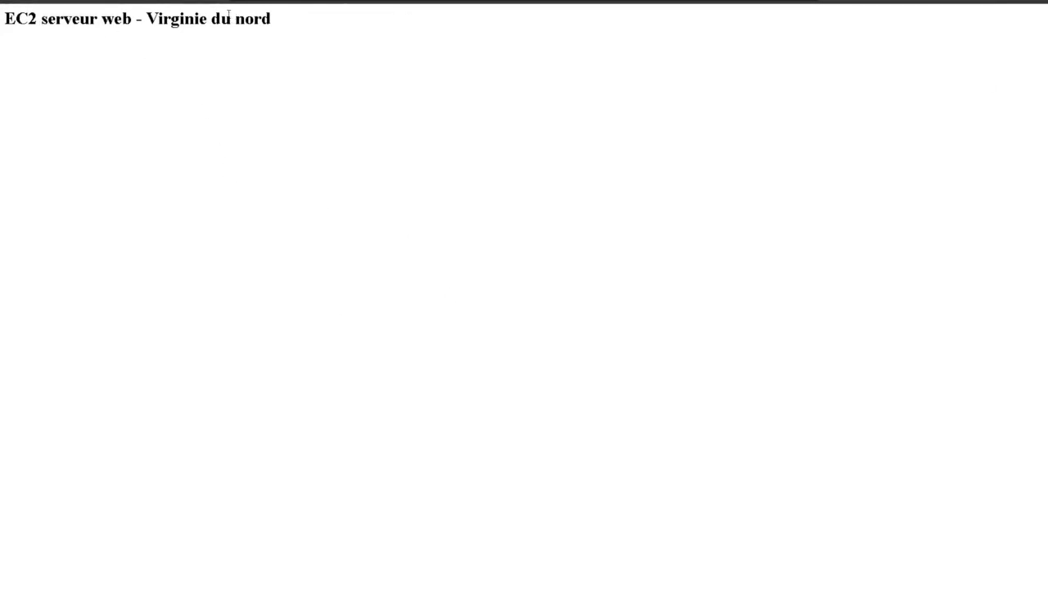
# Switch to the website in the browser and reload it repeatedly to check which regional server responds.
pyautogui.click(49, 0)
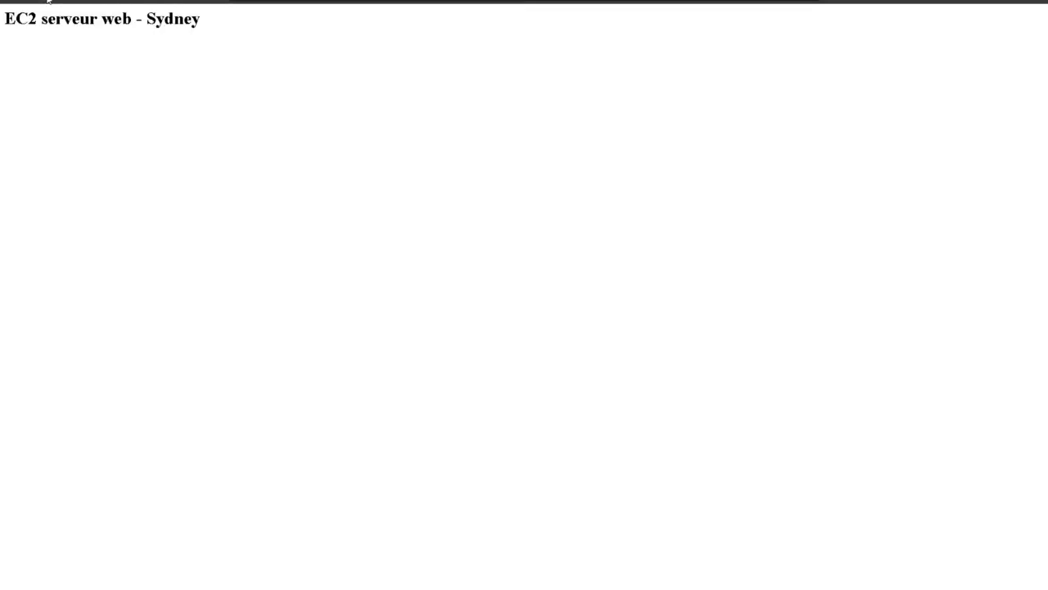
pyautogui.press('F5')
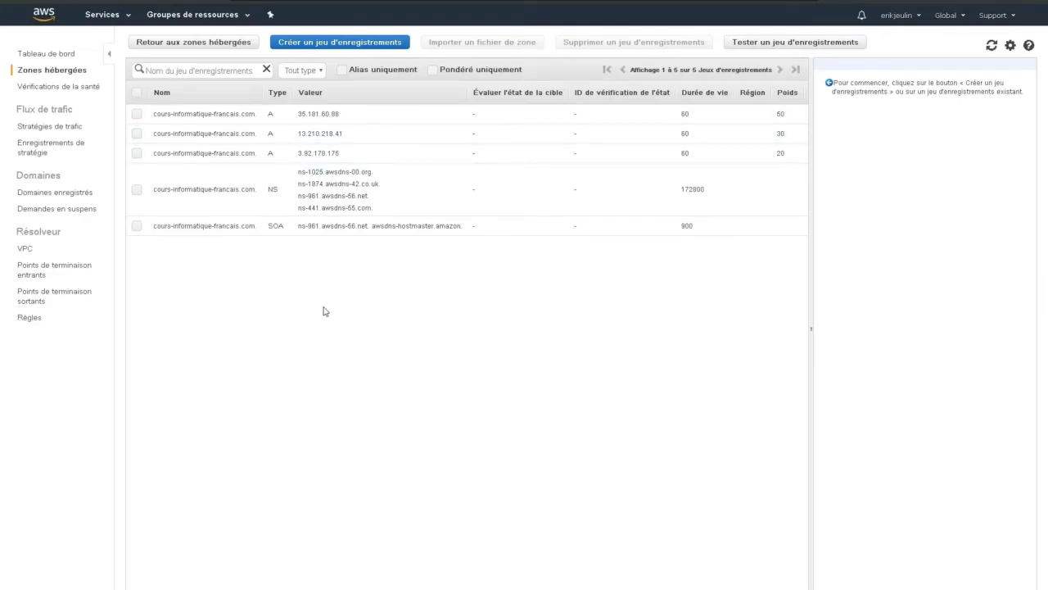
# Enable health check association on the weighted Paris A record (35.181.60.88) and inspect the available health checks without saving.
pyautogui.click(334, 139)
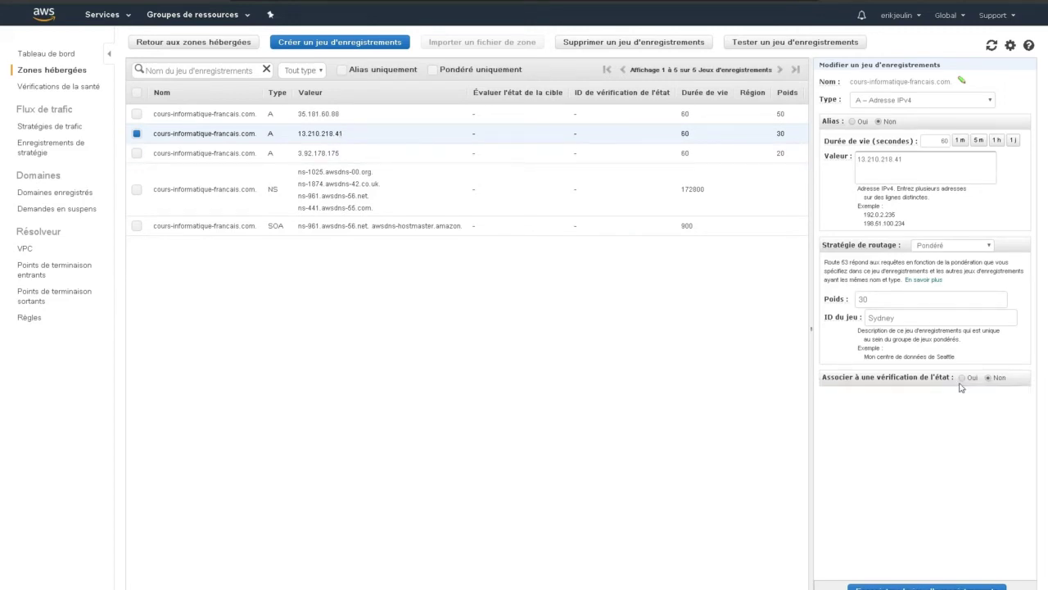
pyautogui.click(379, 113)
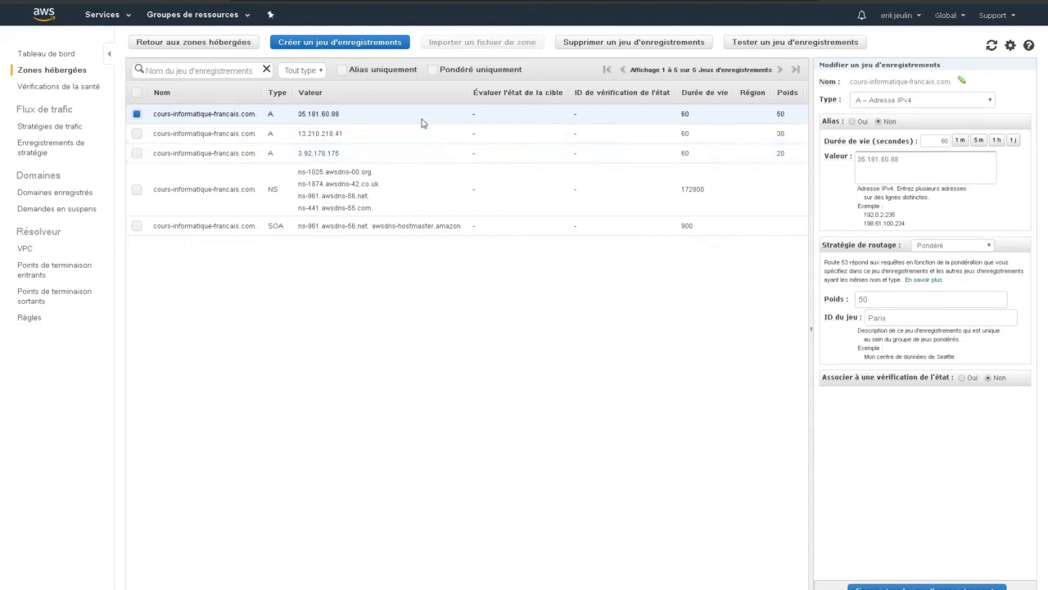
pyautogui.click(963, 379)
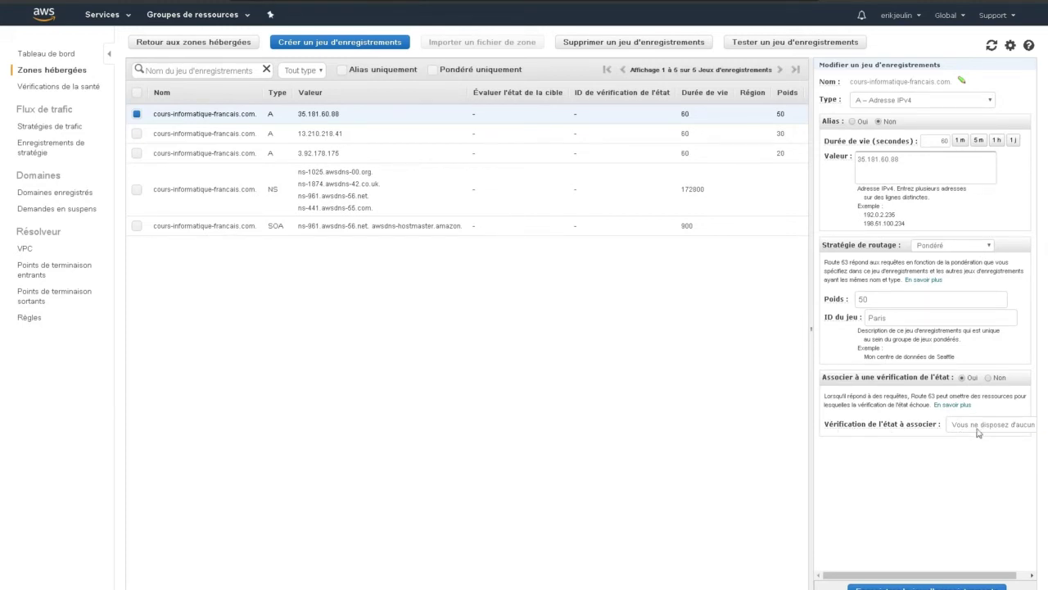
pyautogui.moveTo(974, 578); pyautogui.dragTo(1021, 578)
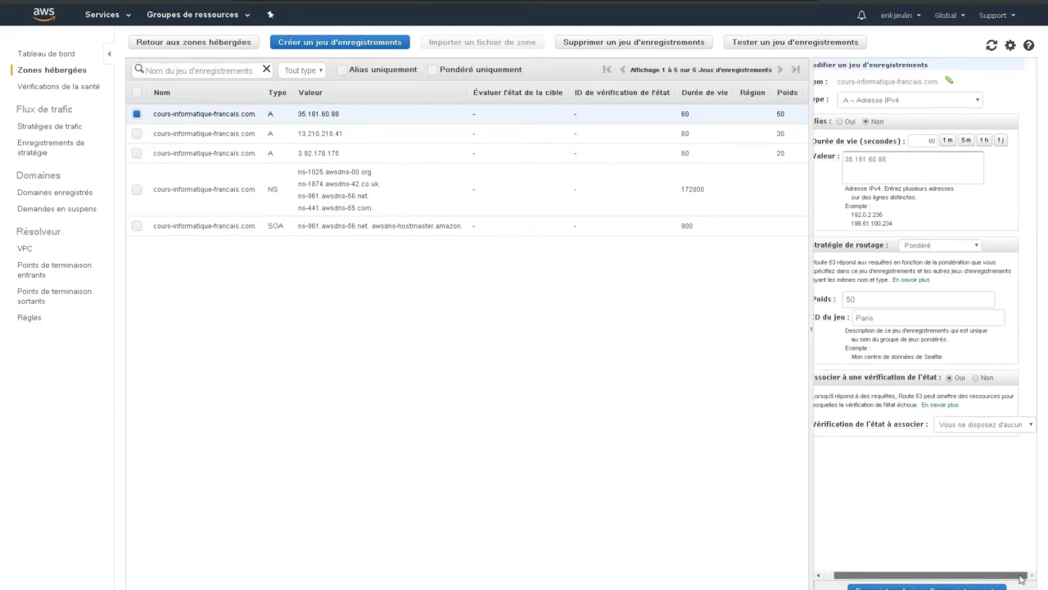
pyautogui.click(975, 424)
pyautogui.click(974, 424)
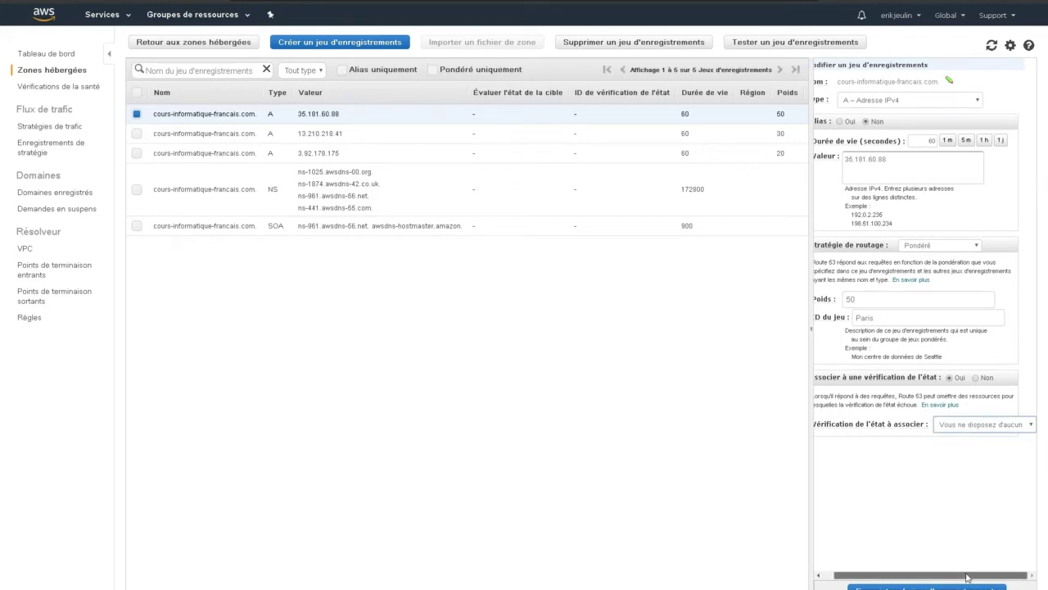
pyautogui.moveTo(964, 575); pyautogui.dragTo(816, 450)
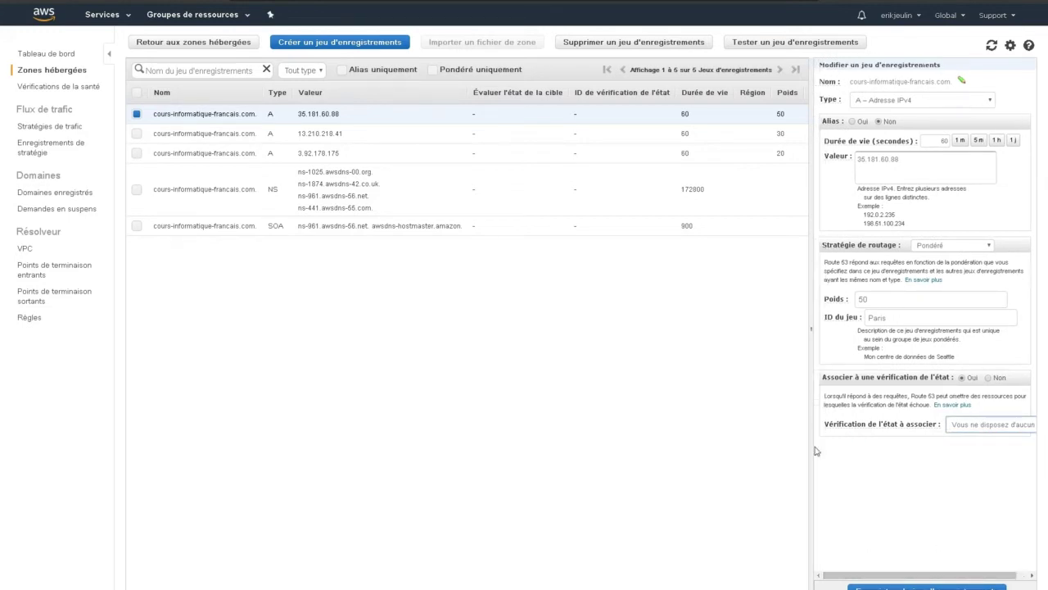
# Open the health checks page, view the creation form for a new health check, and return to the hosted zone's records without creating one.
pyautogui.click(46, 88)
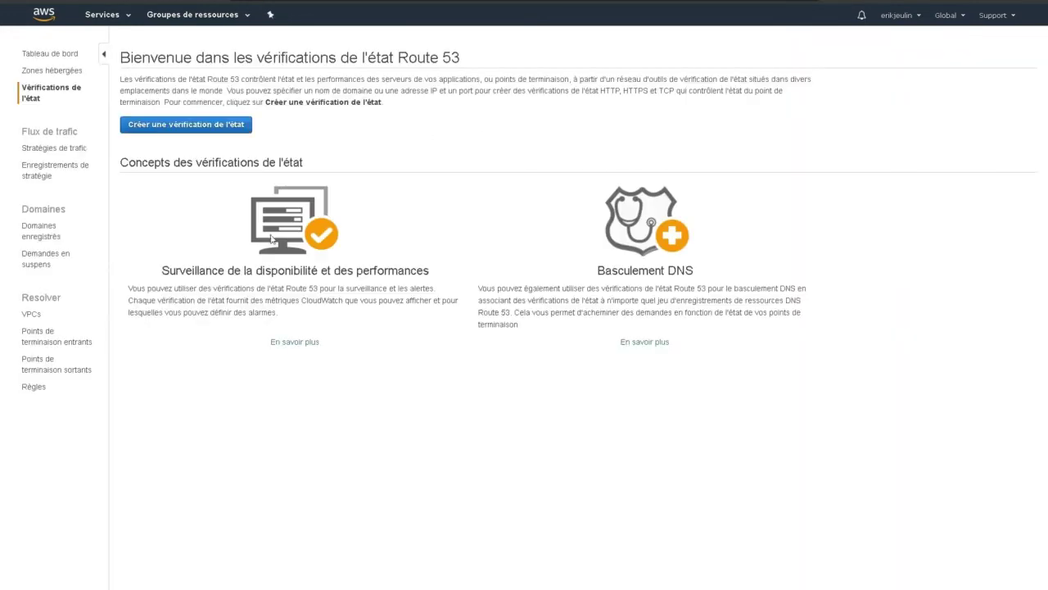
pyautogui.click(170, 124)
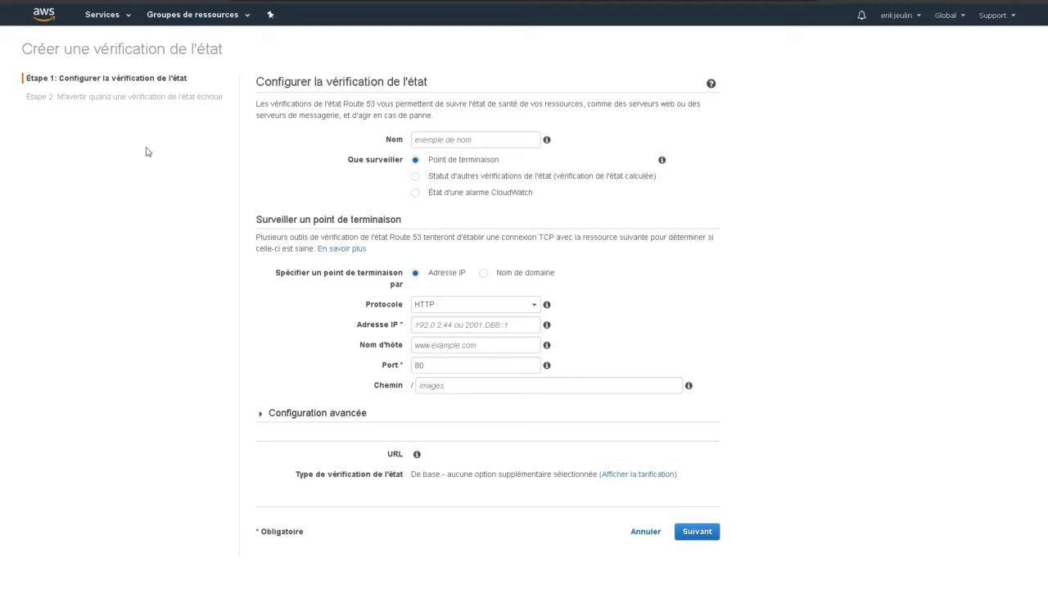
pyautogui.click(18, 2)
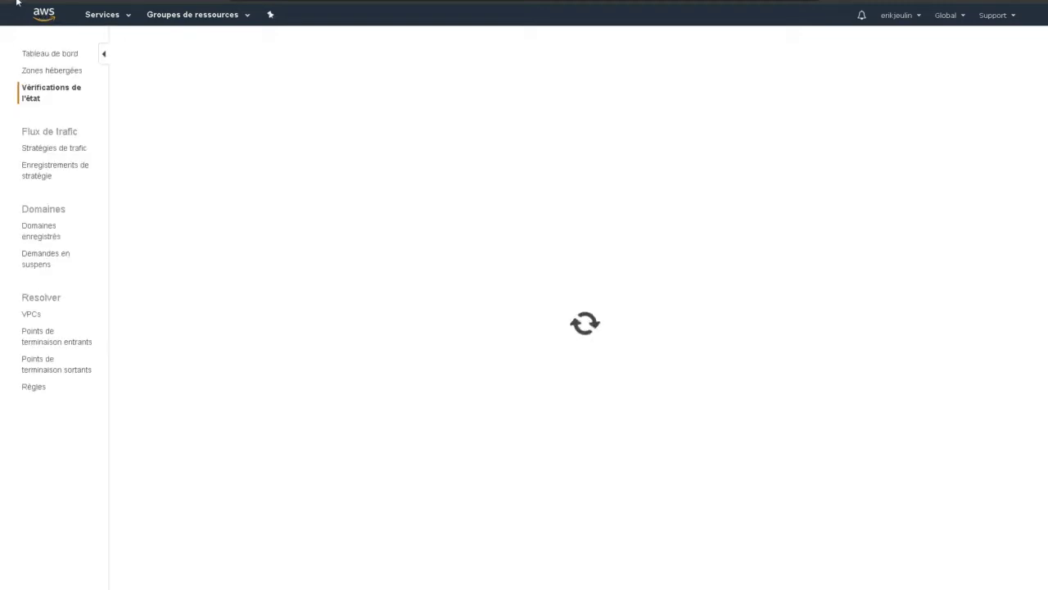
pyautogui.click(15, 2)
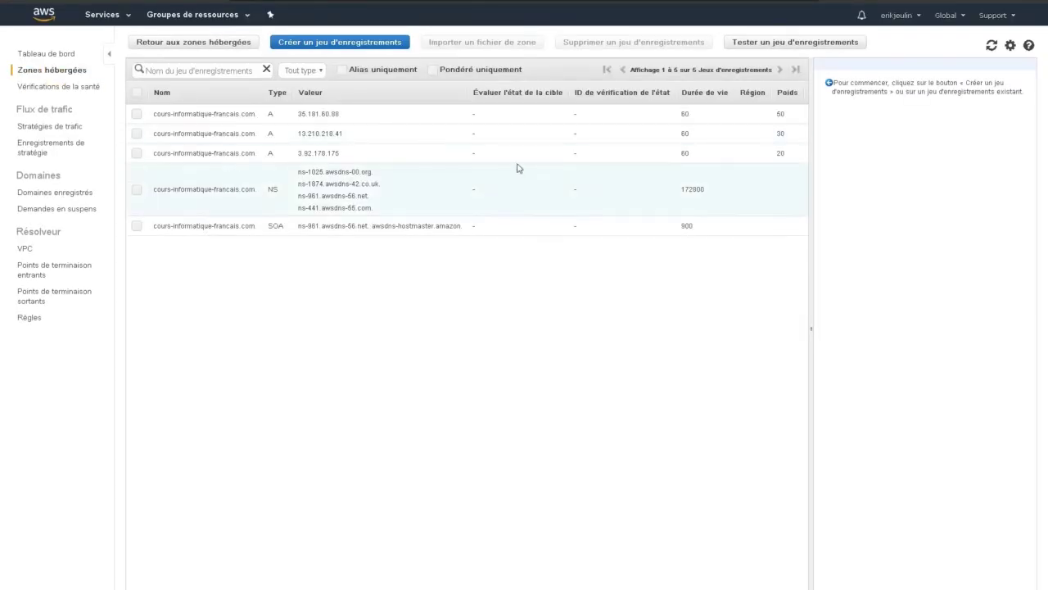
# Reopen the weighted Paris record, enable health check association to view its choices, and open the routing policy choices.
pyautogui.click(339, 114)
pyautogui.click(963, 379)
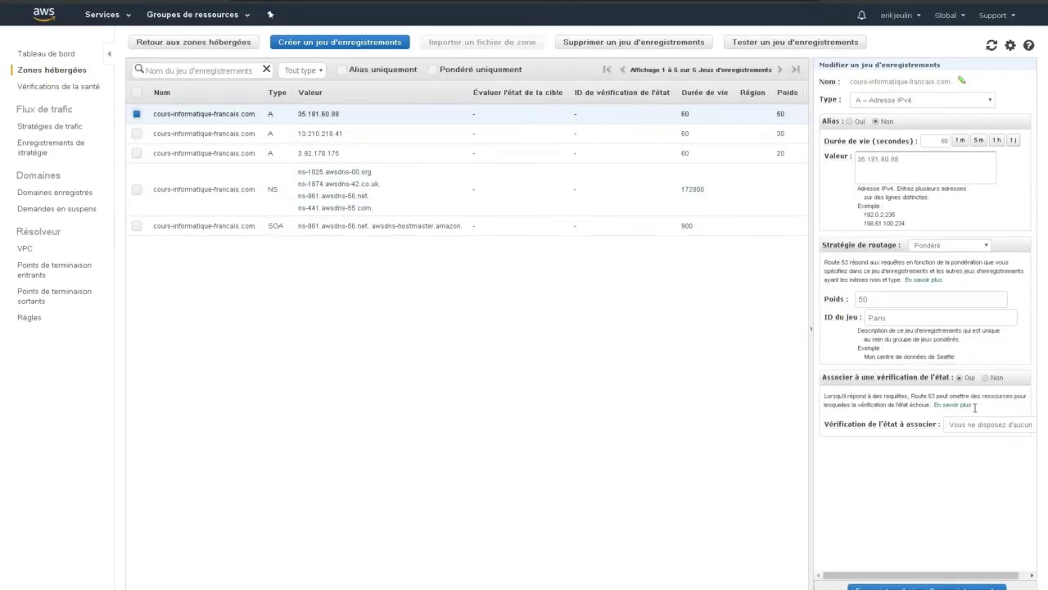
pyautogui.click(1006, 426)
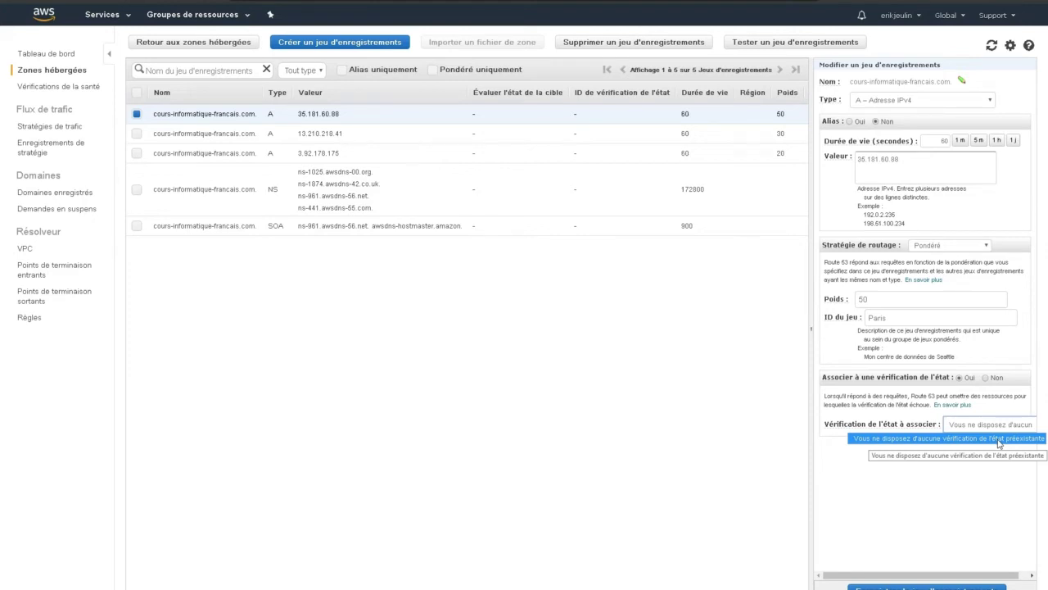
pyautogui.click(329, 415)
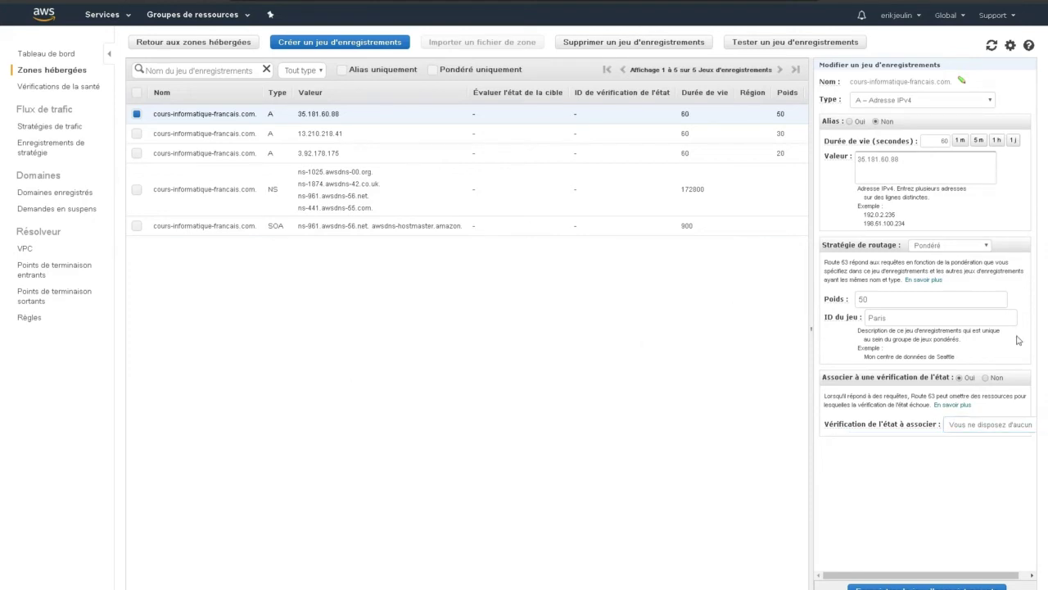
pyautogui.click(955, 248)
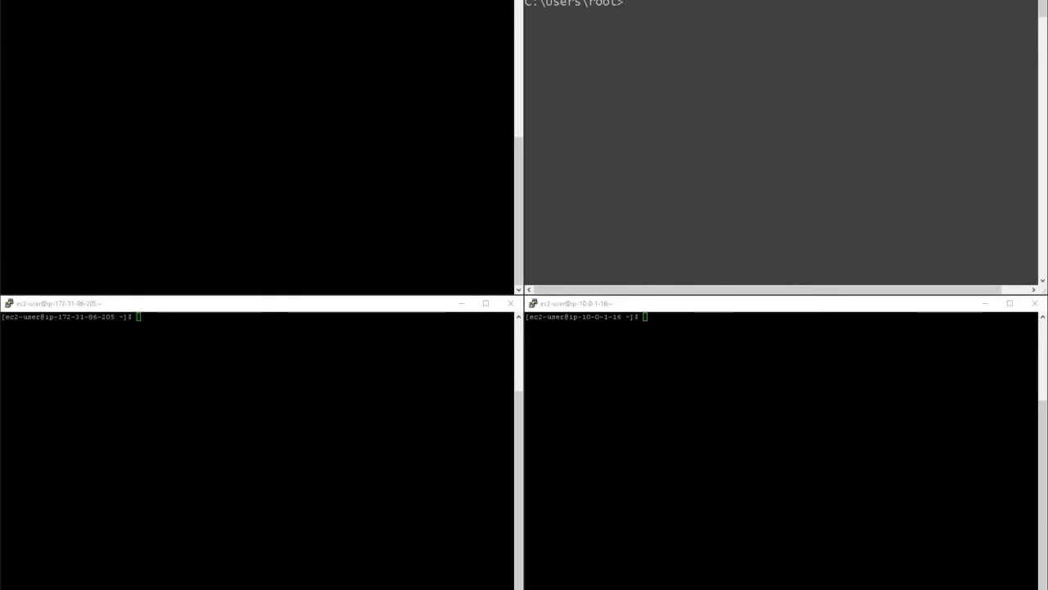
# Switch to the Windows command prompt and try to ping cours.informatique.francais.com twice.
pyautogui.click(608, 96)
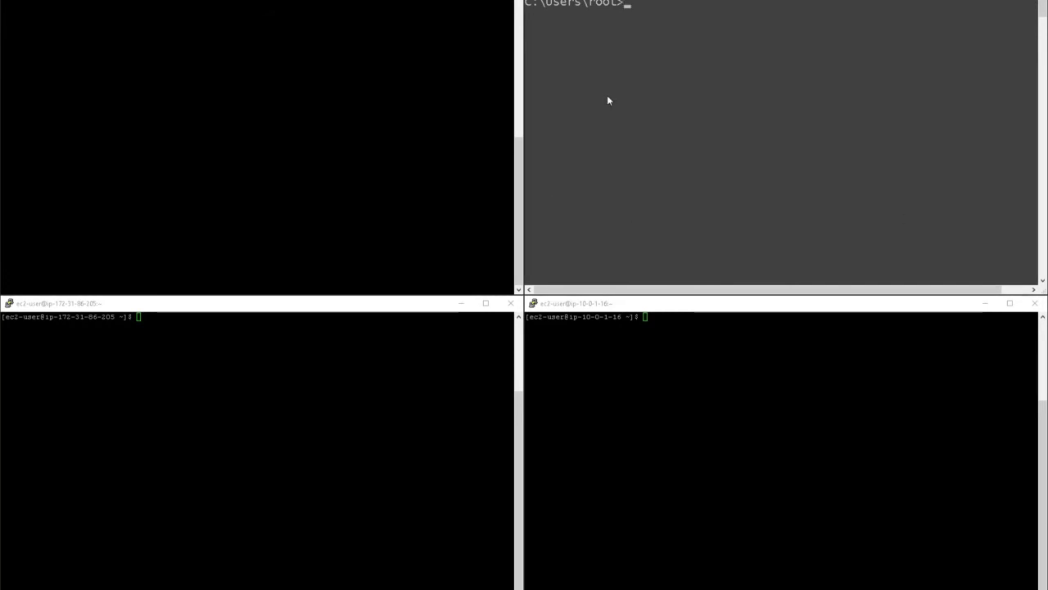
pyautogui.write('ping')
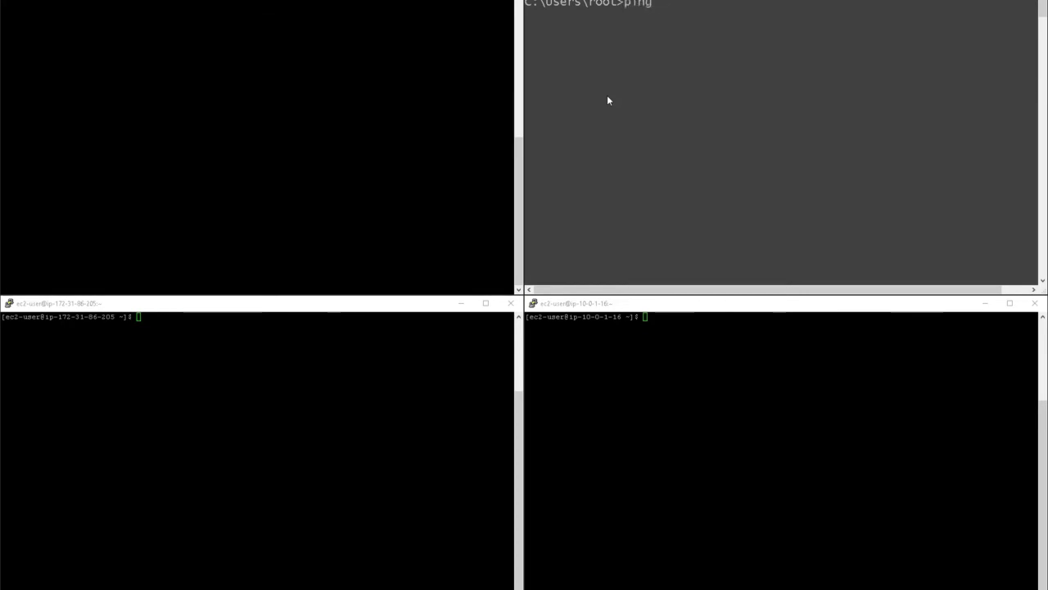
pyautogui.write(' cours')
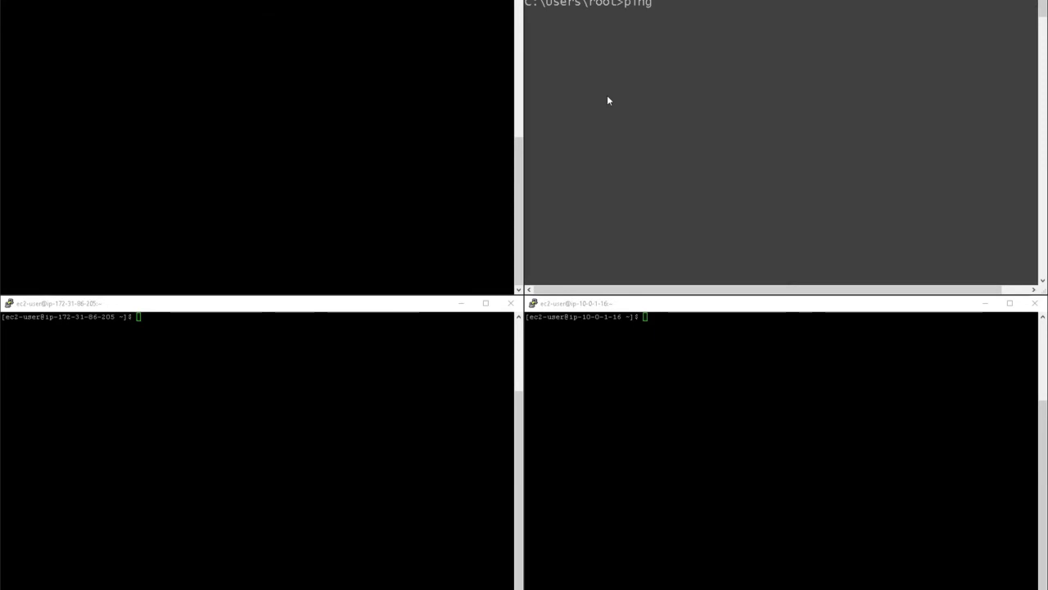
pyautogui.write('.informatique.')
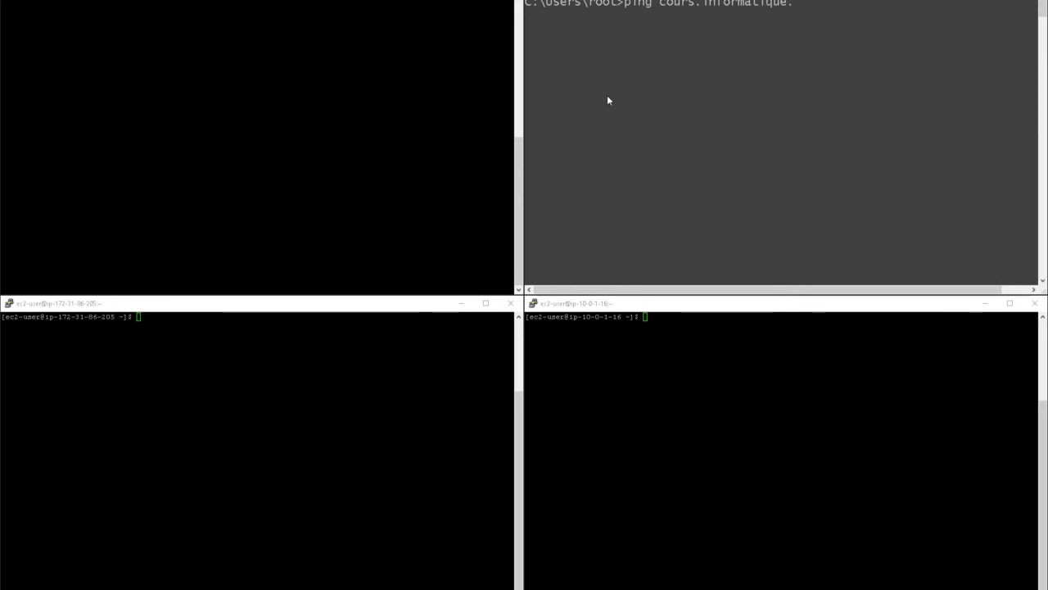
pyautogui.write('francais.')
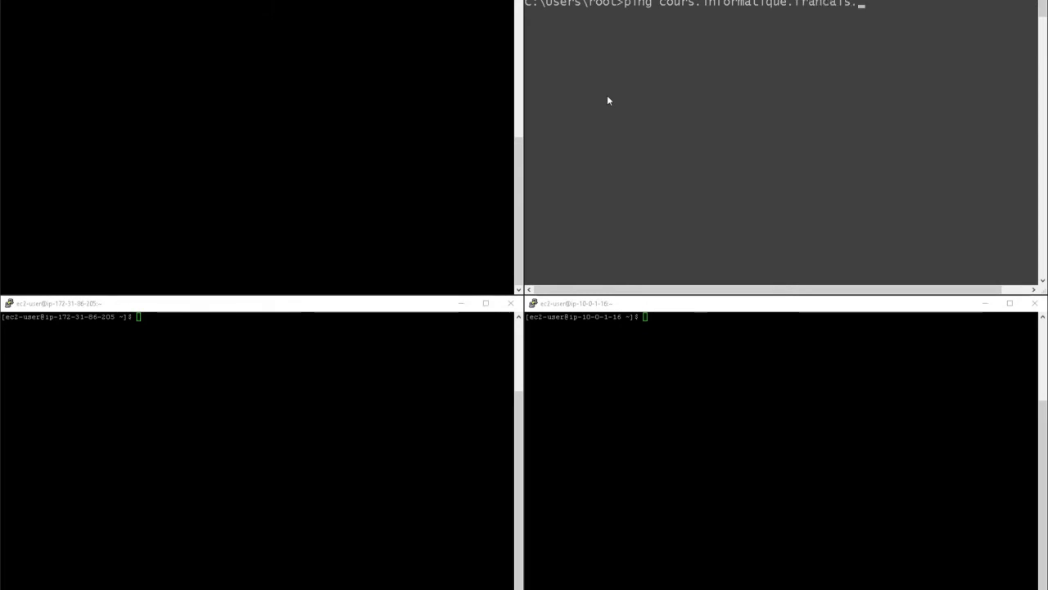
pyautogui.write('com')
pyautogui.press('Return')
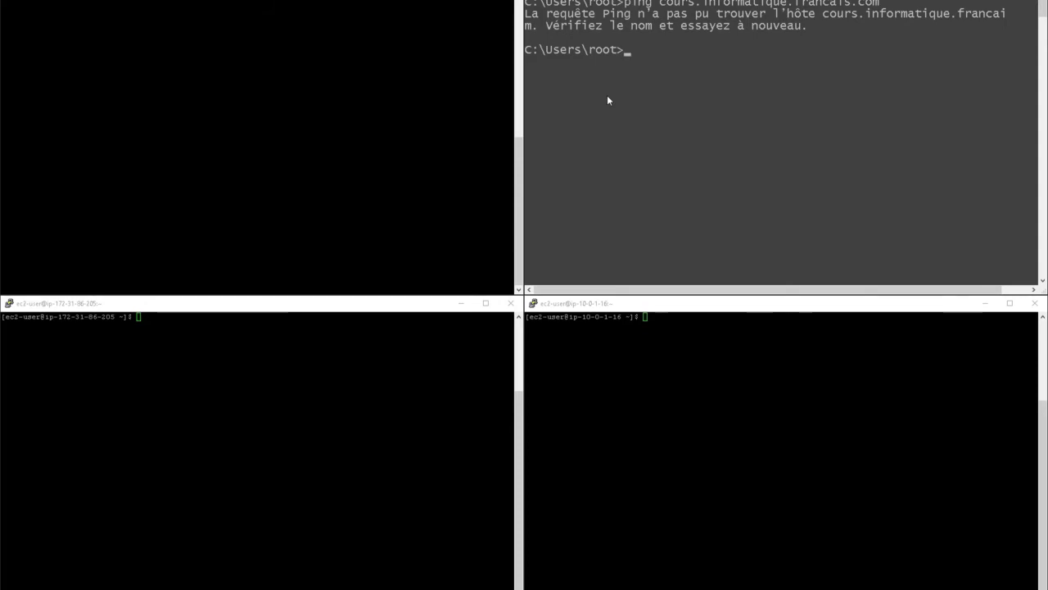
pyautogui.press('Up')
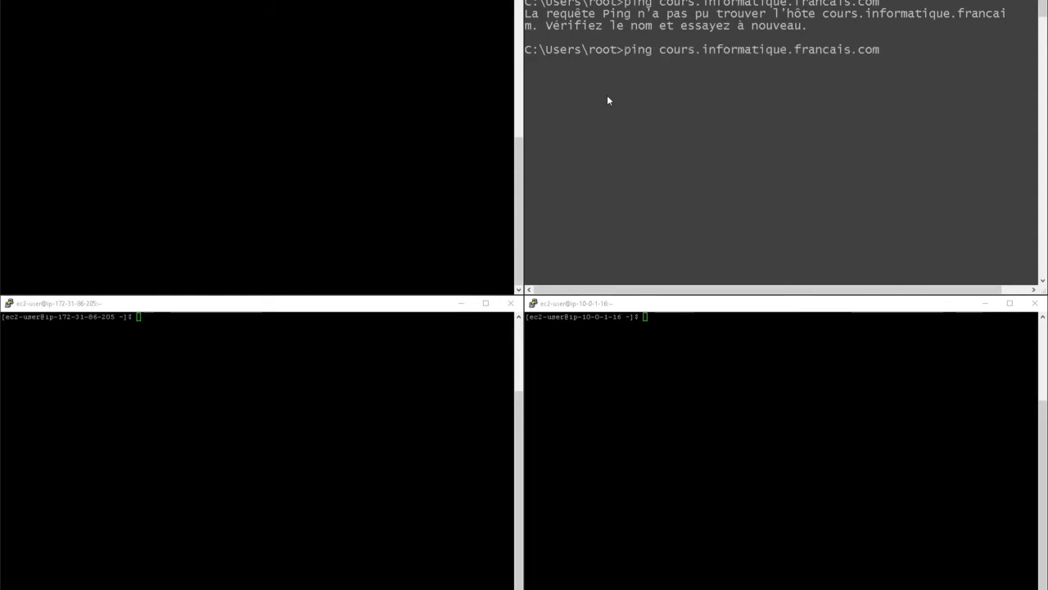
pyautogui.press('Return')
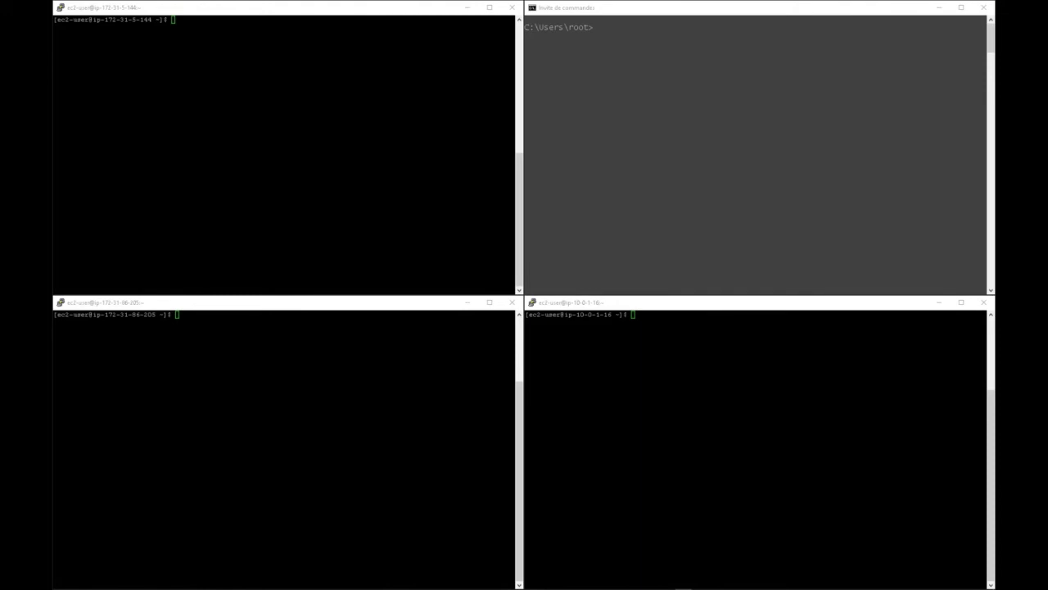
# Ping cours-informatique-francais.com from the local Windows command prompt.
pyautogui.click(605, 196)
pyautogui.write('ping')
pyautogui.write('cours-informatique-francais.com')
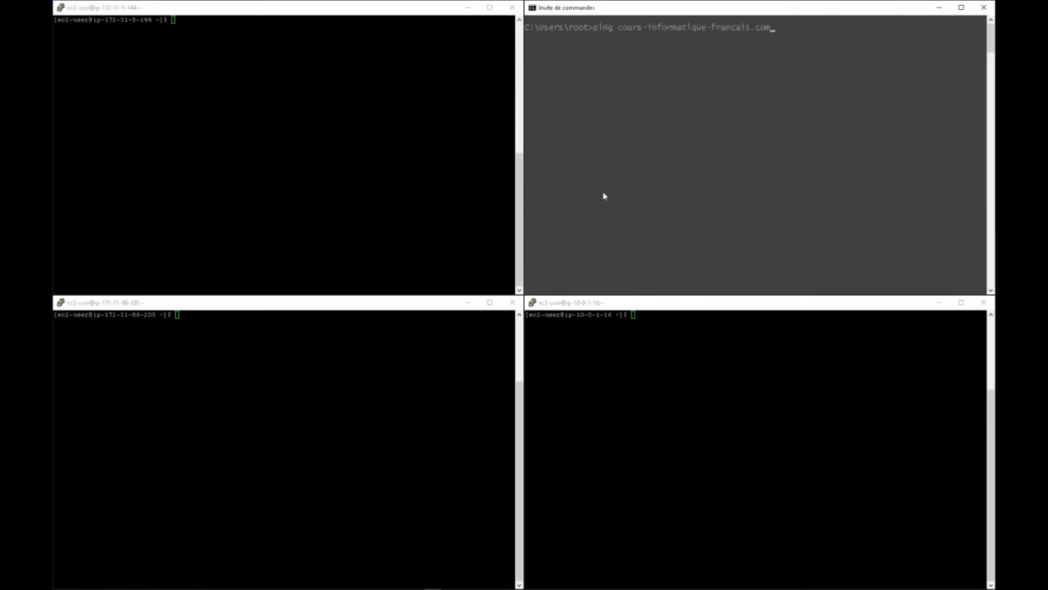
pyautogui.press('Return')
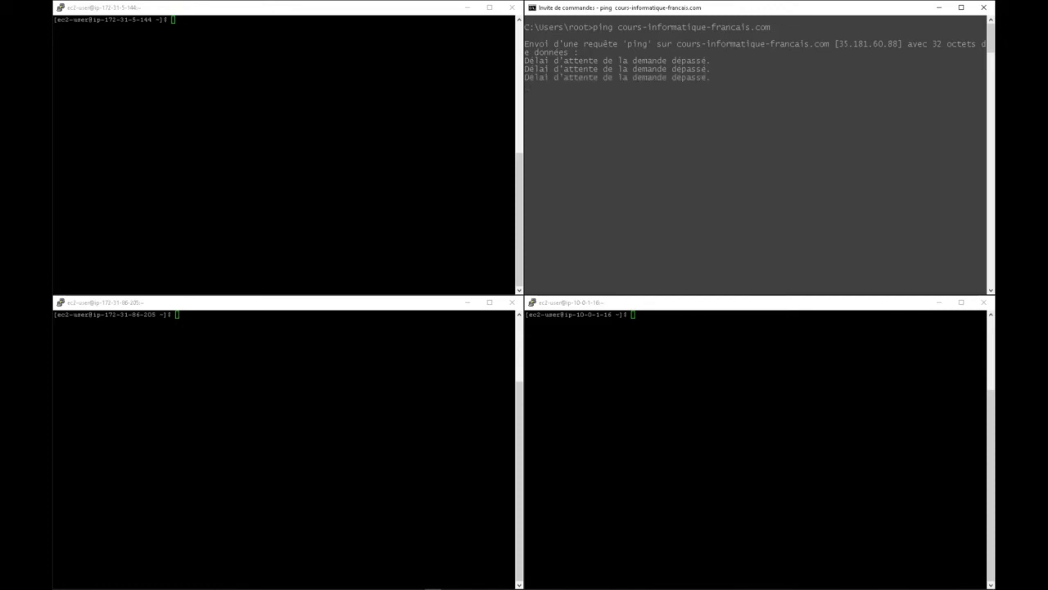
# Ping cours-informatique-francais.com from the SSH session on ip-172-31-5-144.
pyautogui.click(173, 19)
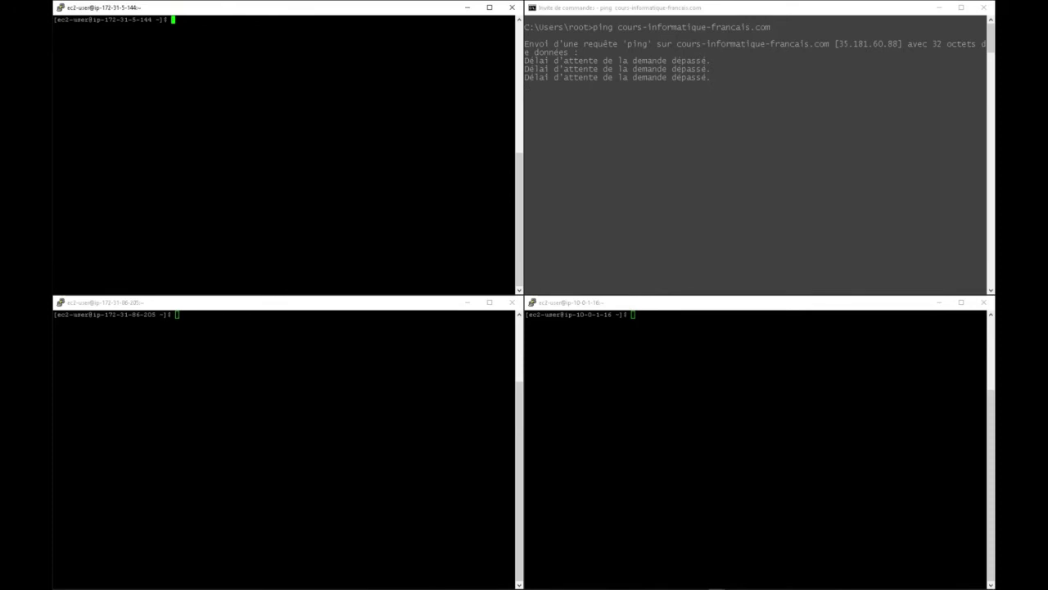
pyautogui.write('ping ')
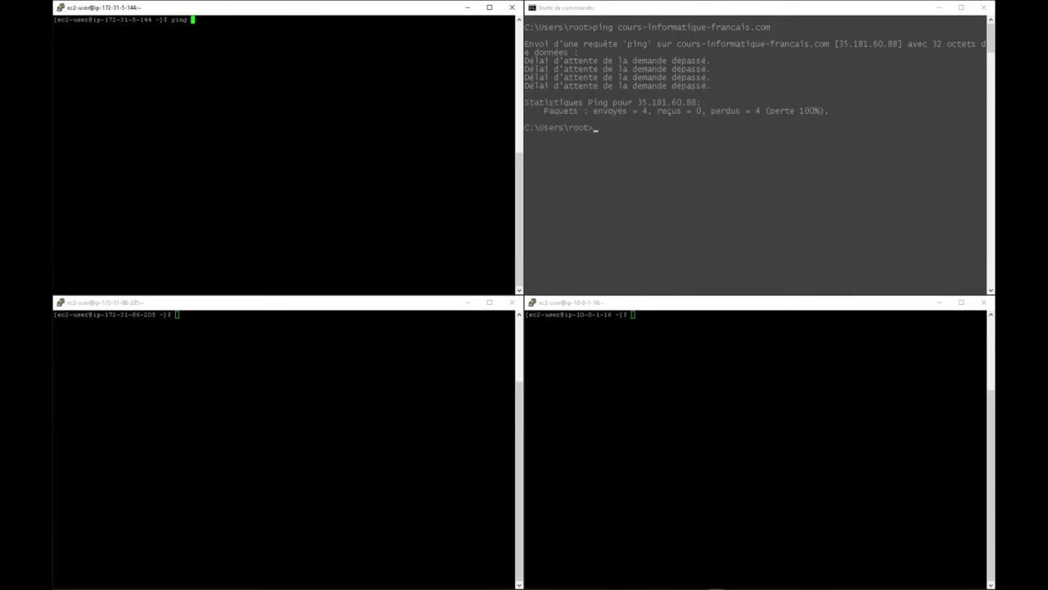
pyautogui.write('cours-')
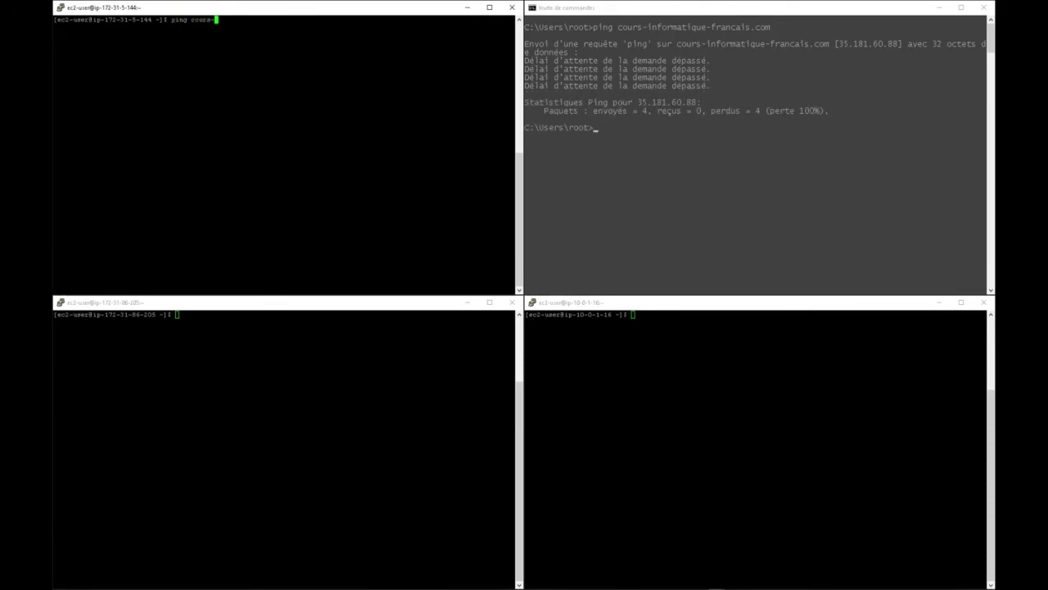
pyautogui.write('informatique-francais.com')
pyautogui.press('Return')
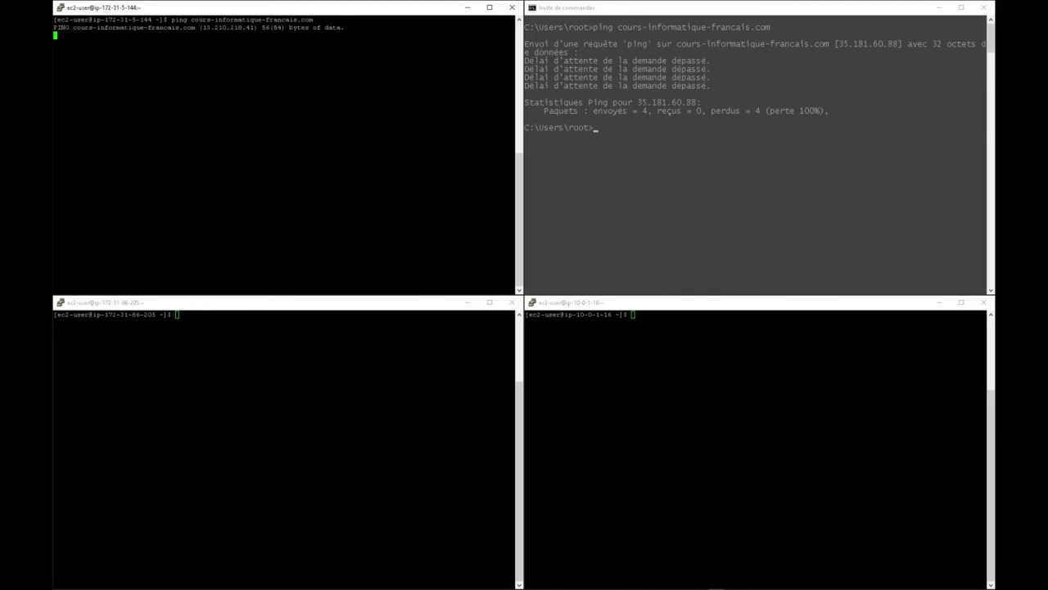
pyautogui.click(177, 314)
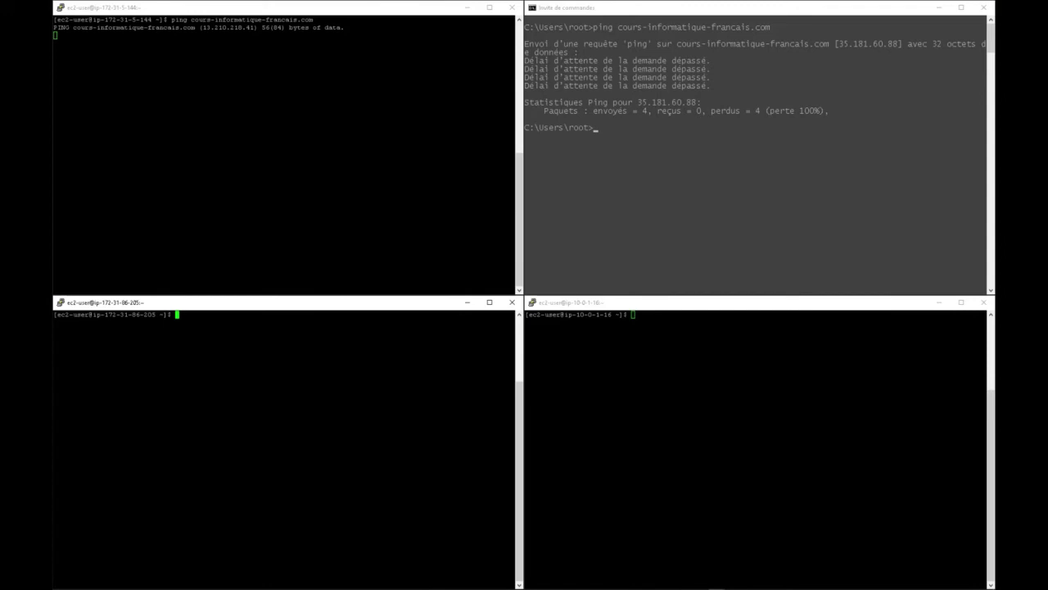
pyautogui.write('ping cours-informatique-')
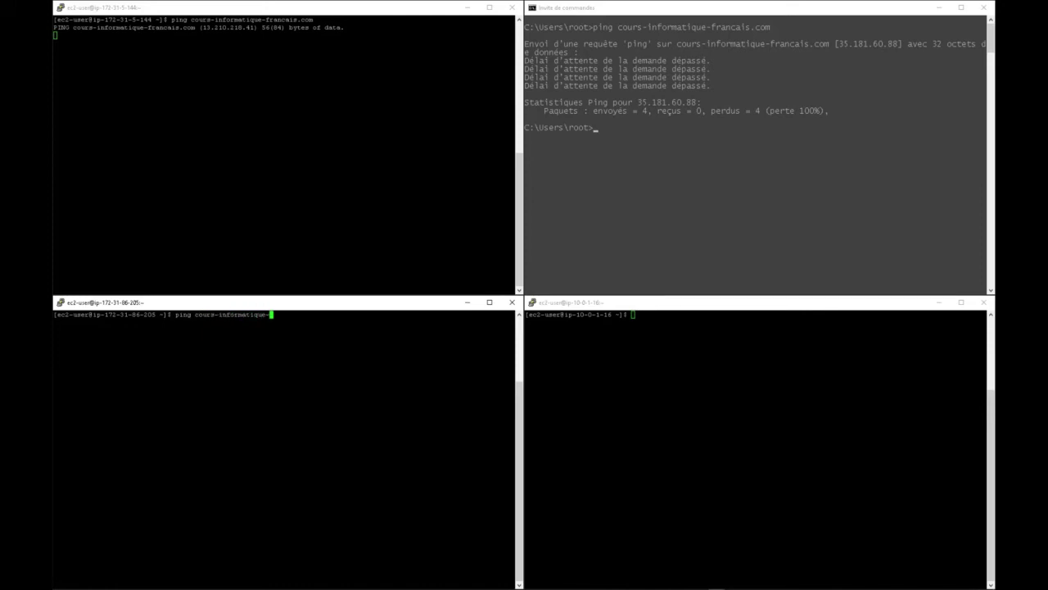
pyautogui.write('francais.com')
pyautogui.press('Return')
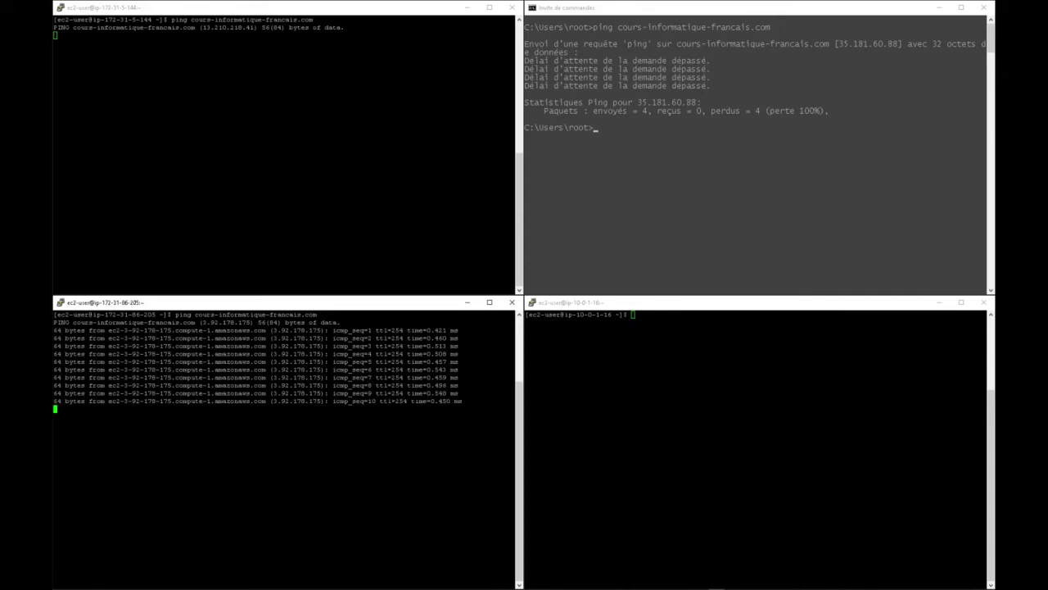
pyautogui.hotkey('ctrl', 'c')
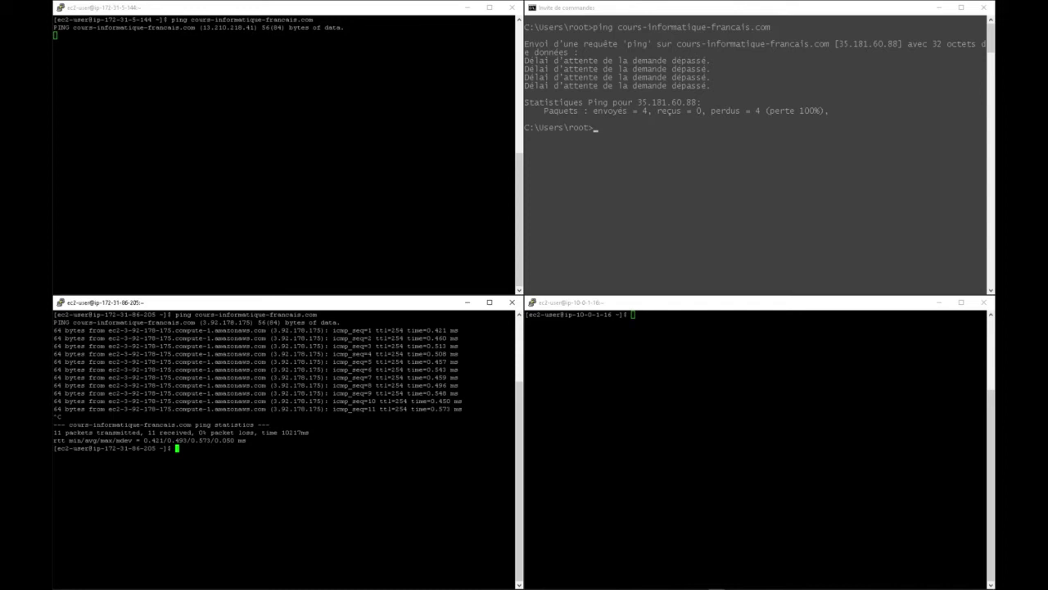
# Ping cours-informatique-francais.com from the SSH session on ip-10-0-1-16.
pyautogui.click(633, 315)
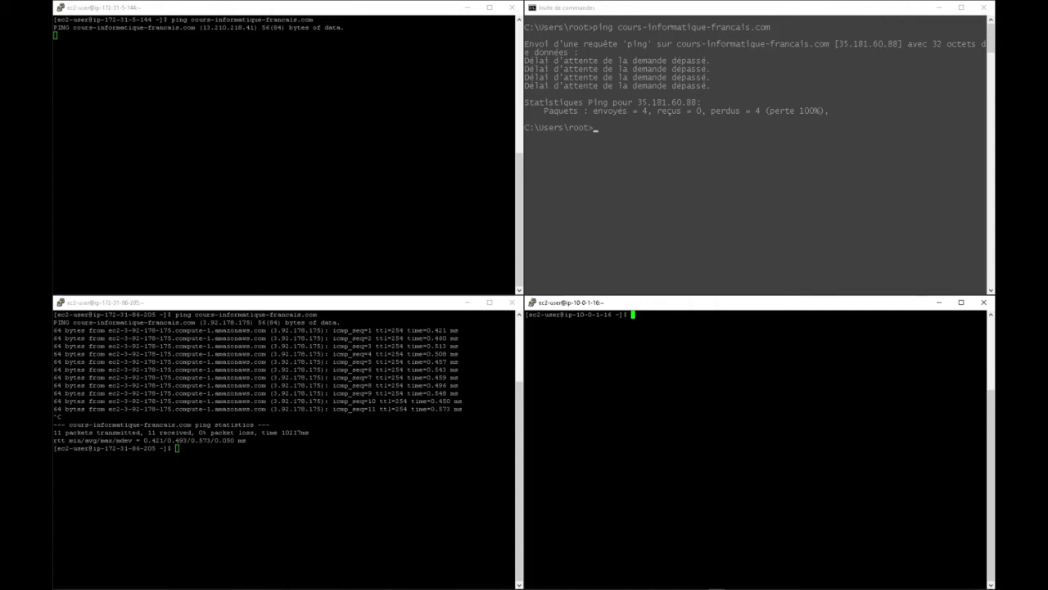
pyautogui.write('ping cours-informatique-francais.com')
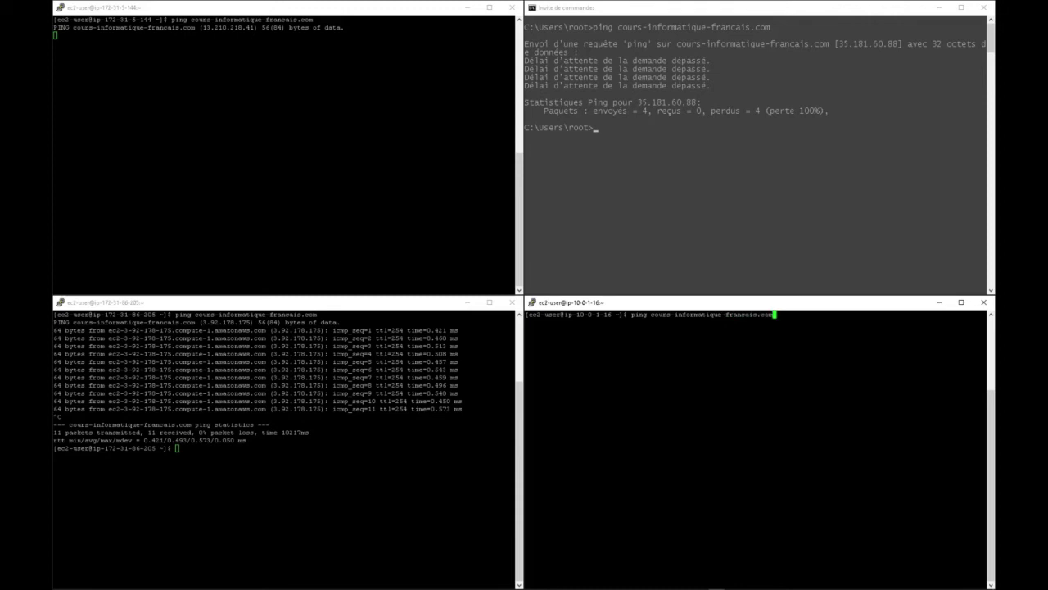
pyautogui.press('Return')
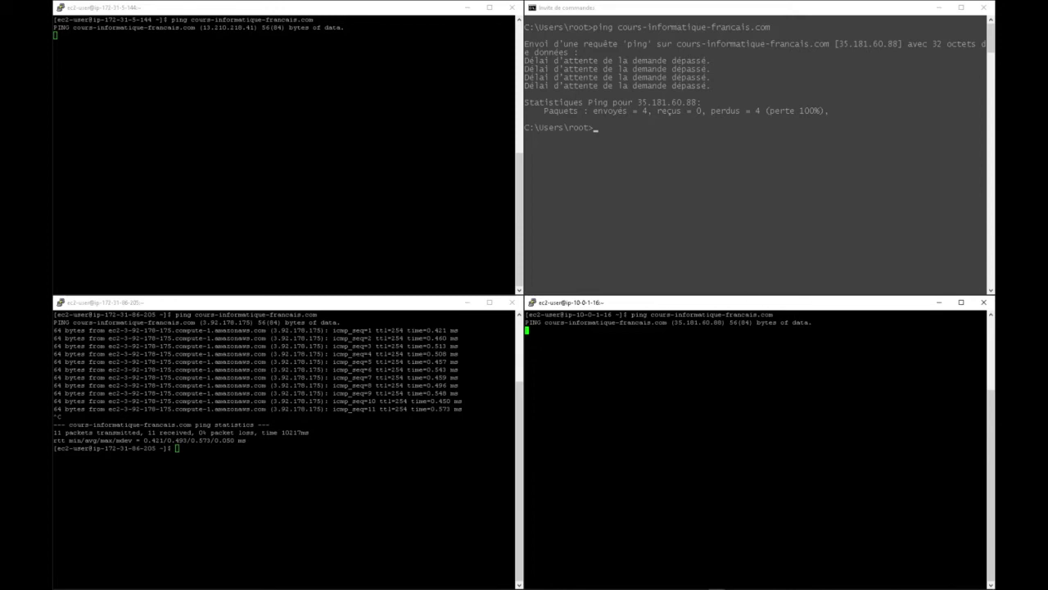
# Compare the noted public and private IP addresses of Sydney, Paris and Virginie with the addresses in the ping sessions.
pyautogui.moveTo(994, 135); pyautogui.dragTo(549, 158)
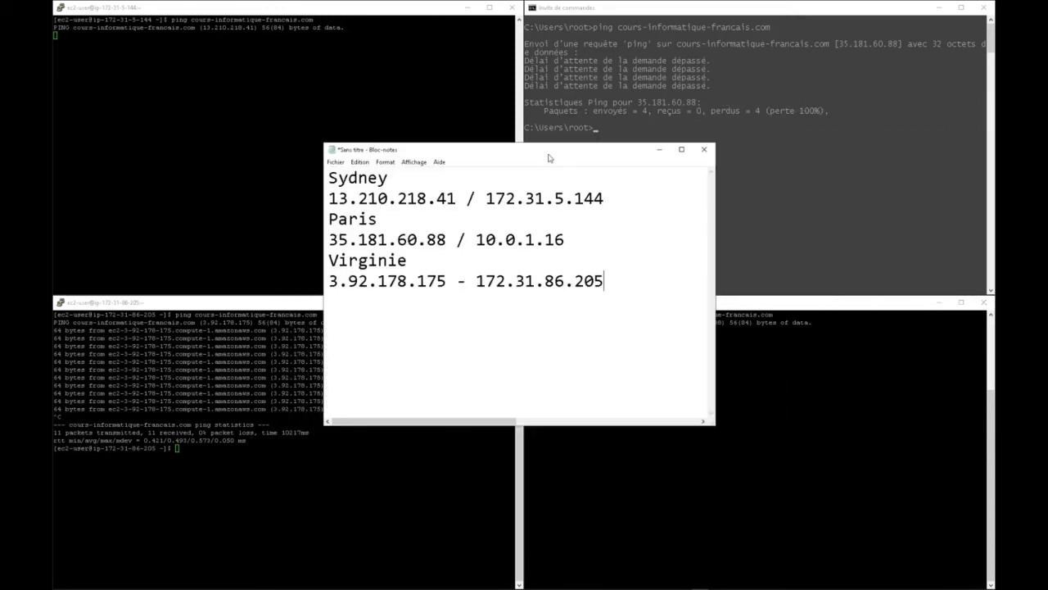
pyautogui.doubleClick(524, 197)
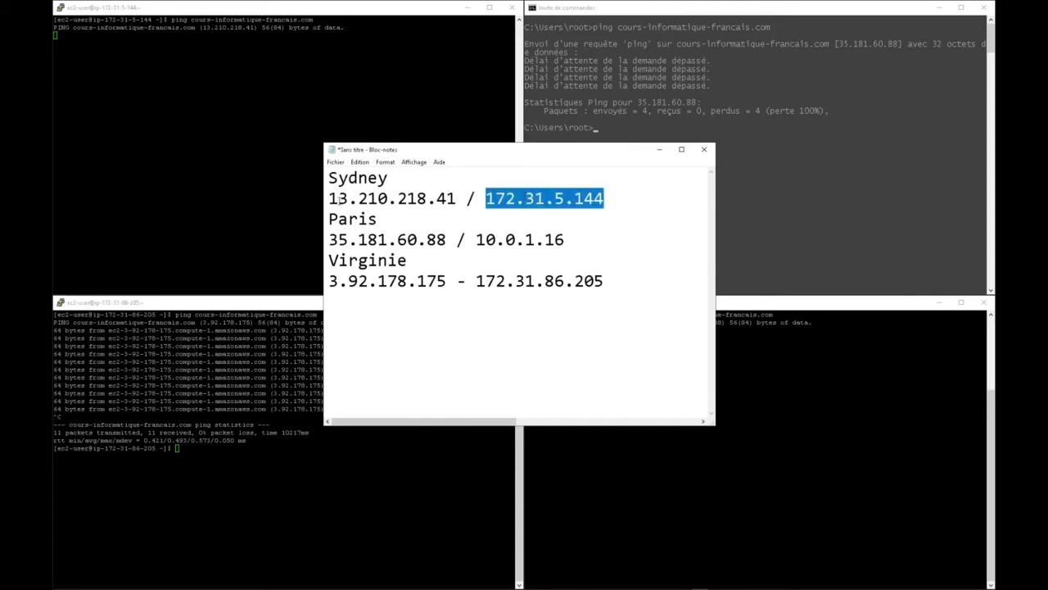
pyautogui.click(456, 201)
pyautogui.moveTo(456, 198); pyautogui.dragTo(329, 199)
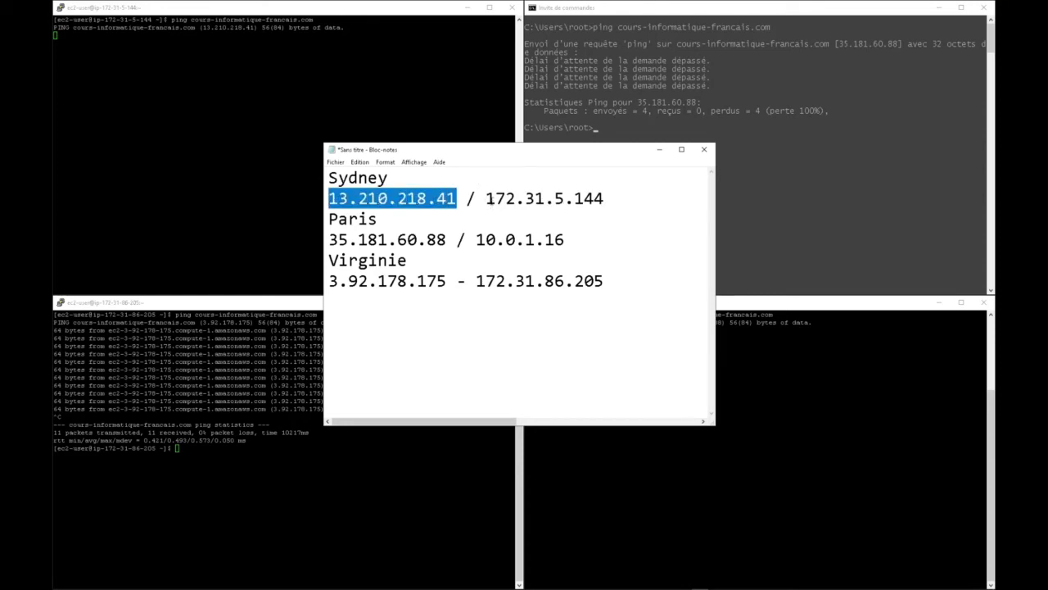
pyautogui.moveTo(486, 199); pyautogui.dragTo(604, 198)
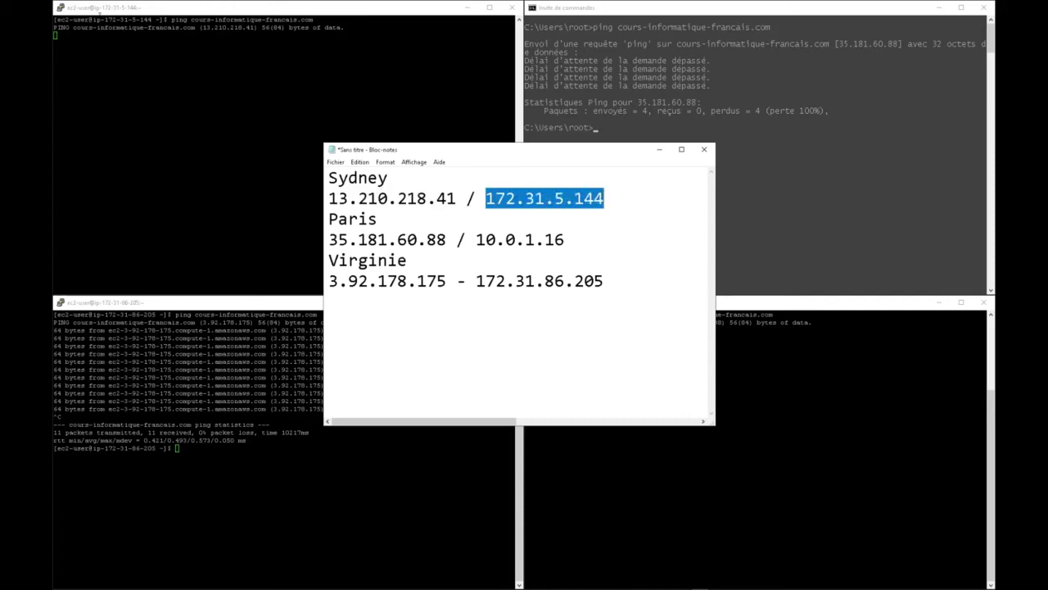
pyautogui.moveTo(104, 18); pyautogui.dragTo(152, 19)
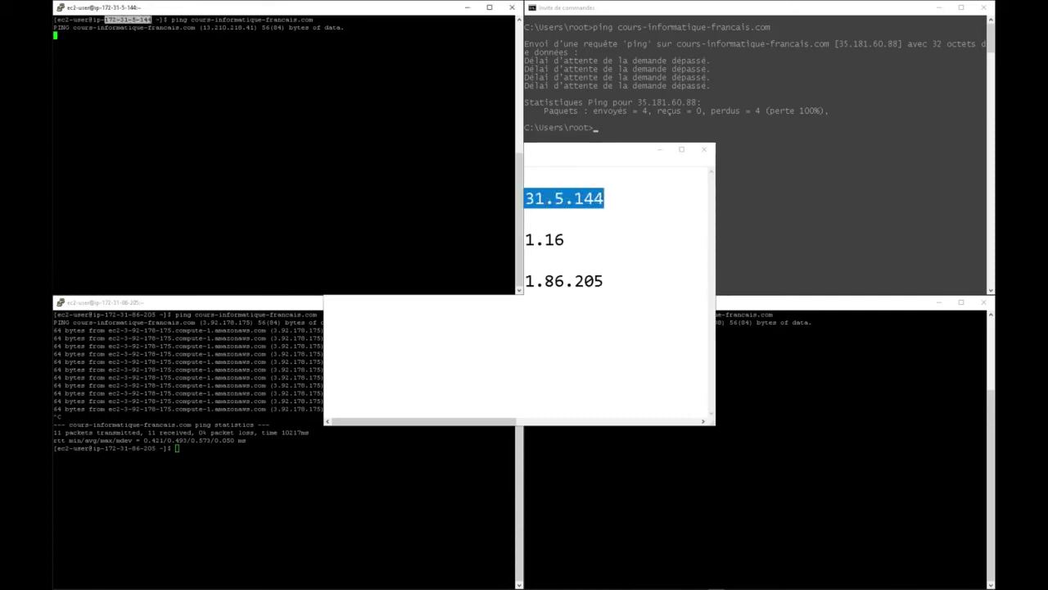
pyautogui.click(557, 154)
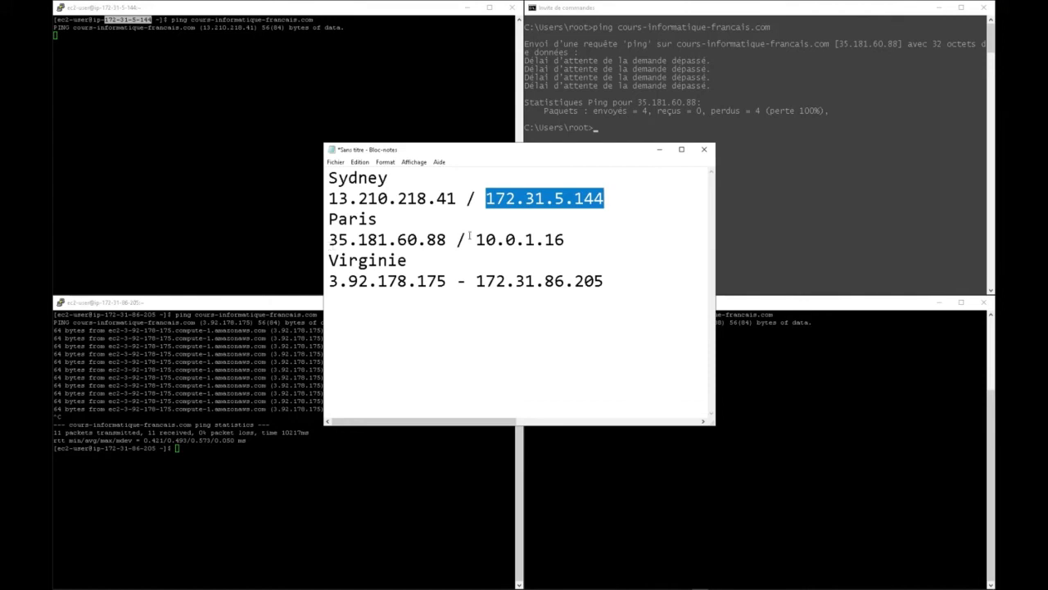
pyautogui.click(616, 465)
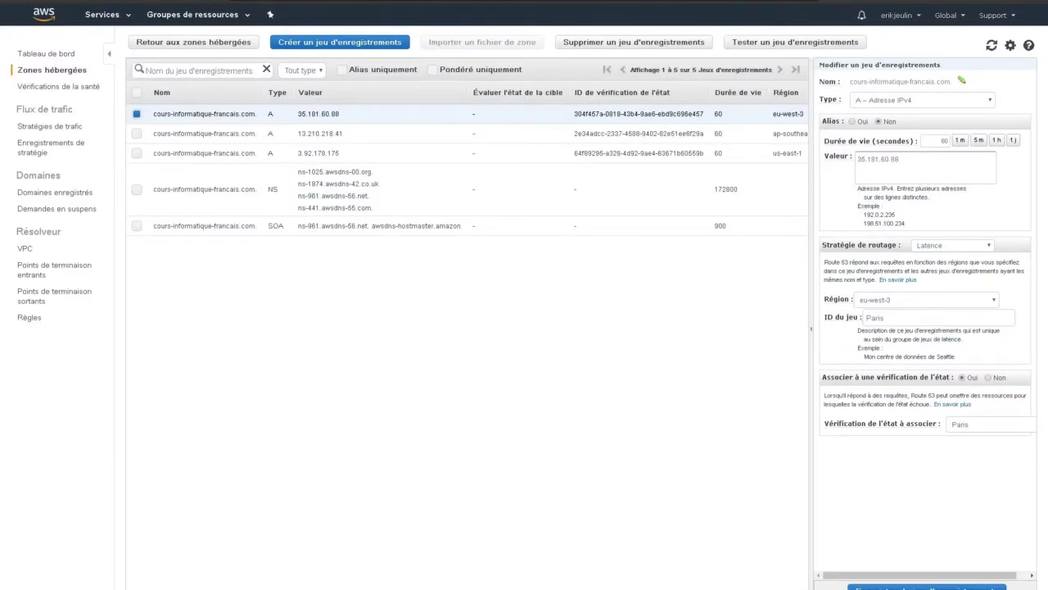
# Review the routing policy and health check choices of the Paris A record, and open the Virginie health check's details.
pyautogui.click(951, 246)
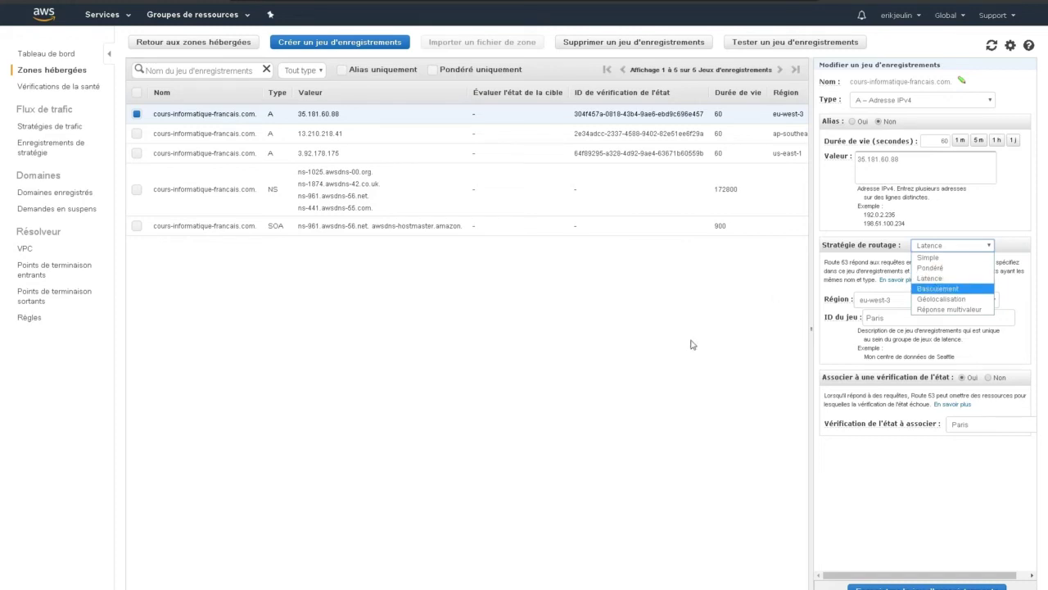
pyautogui.click(278, 307)
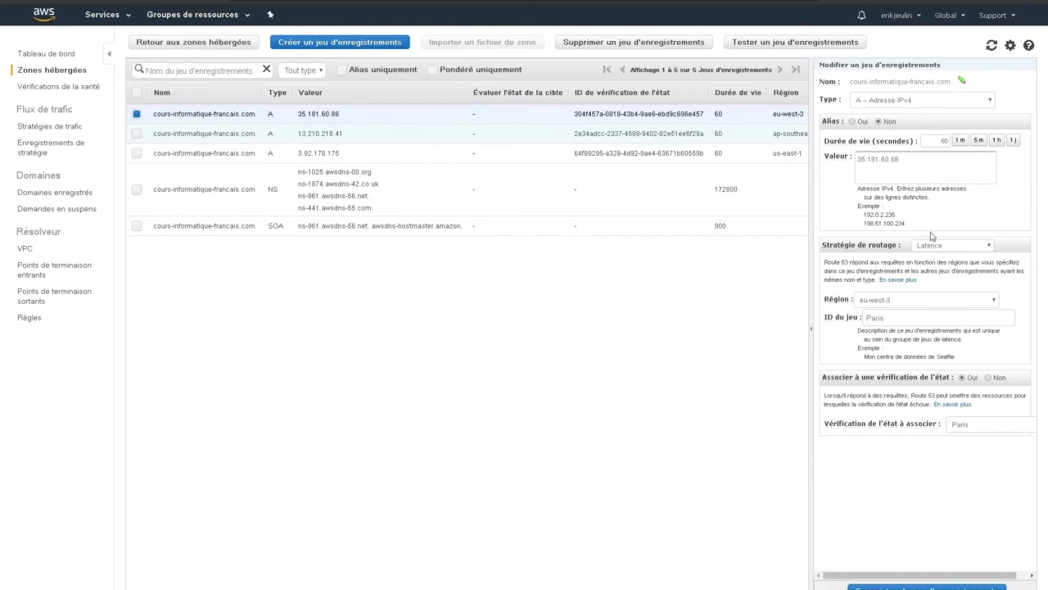
pyautogui.click(984, 425)
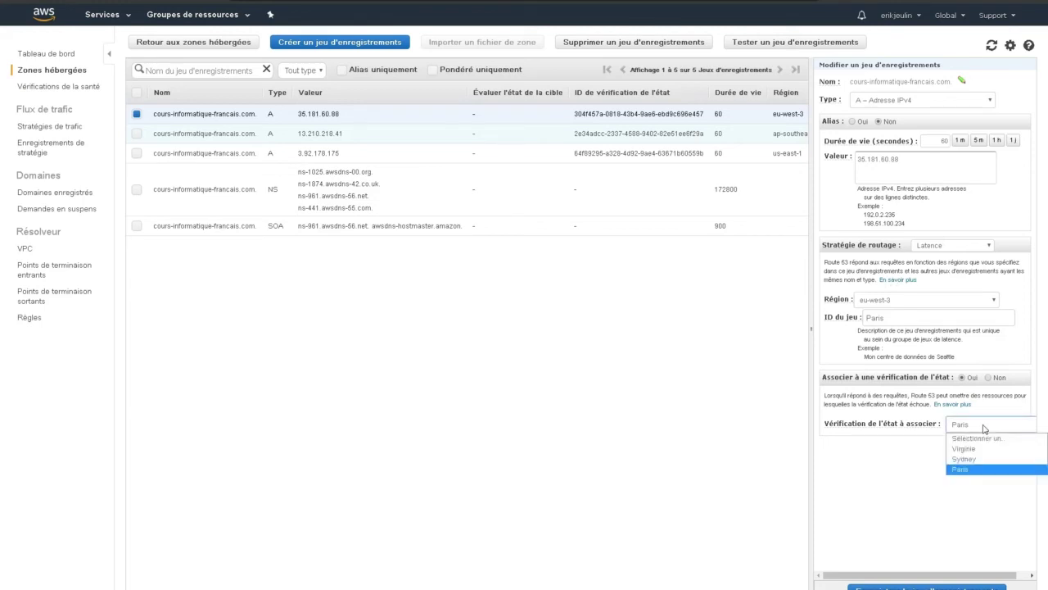
pyautogui.click(983, 426)
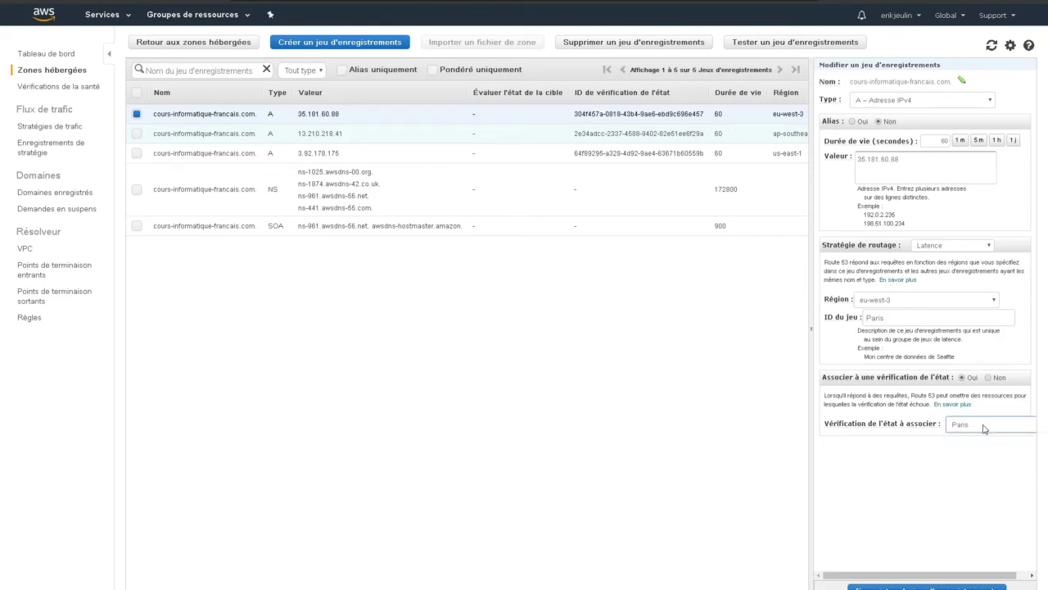
pyautogui.click(60, 88)
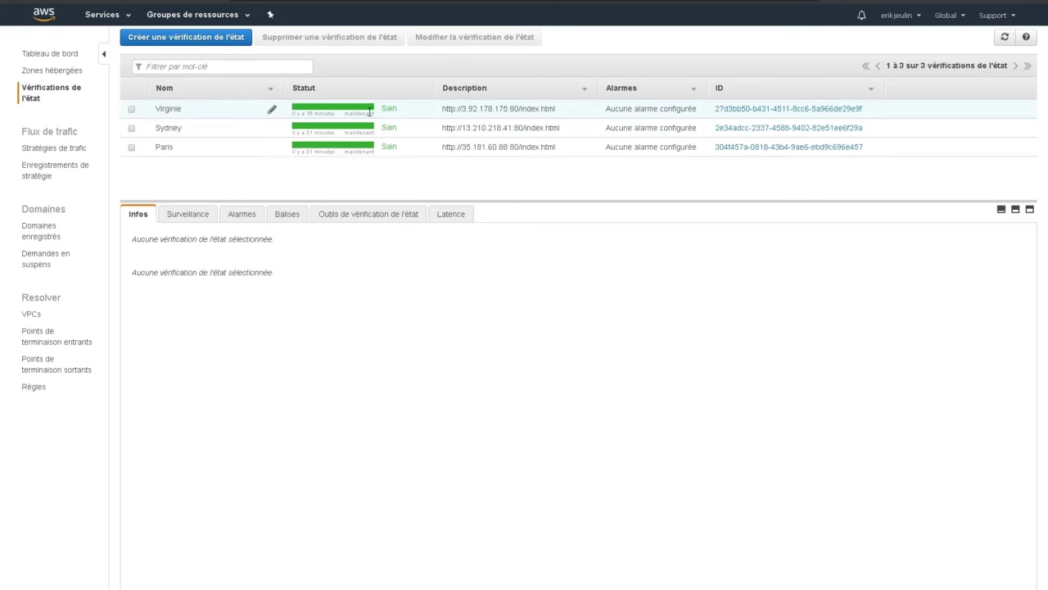
pyautogui.click(406, 115)
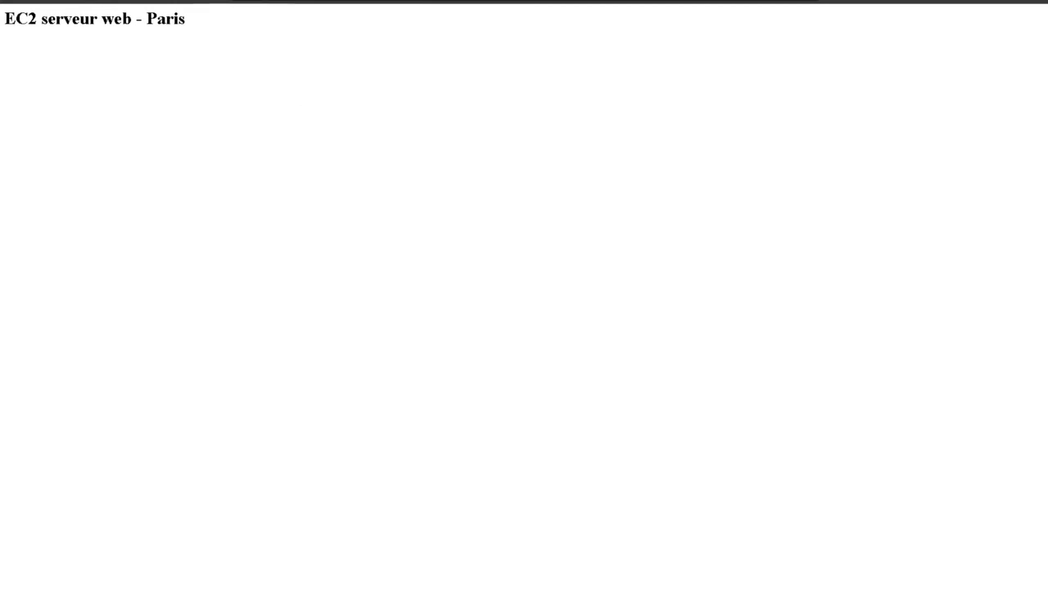
# Switch to the EC2 service in the Paris region and list its running instances.
pyautogui.click(188, 1)
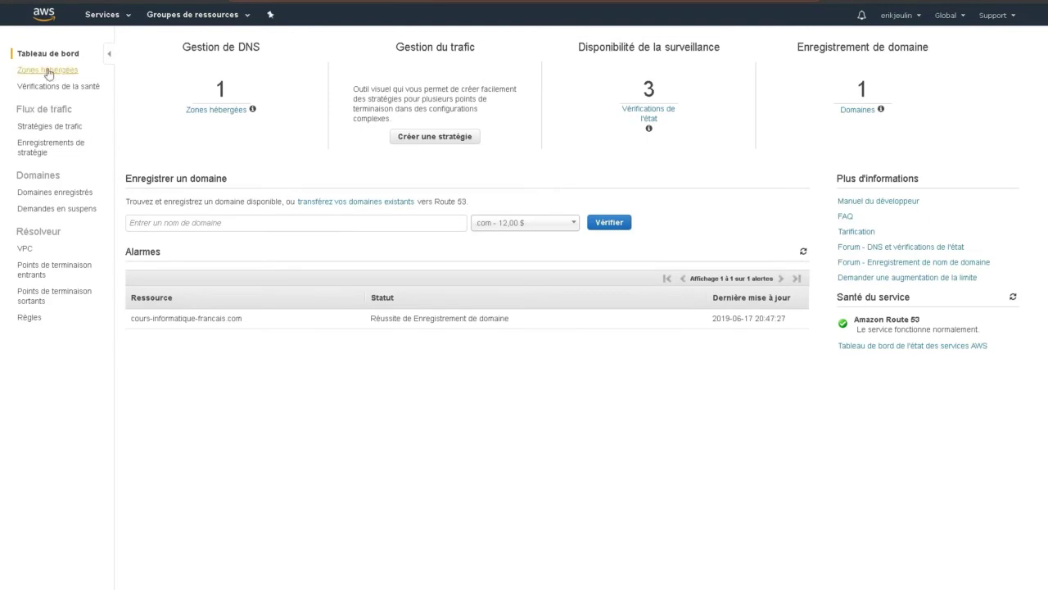
pyautogui.click(101, 18)
pyautogui.click(32, 85)
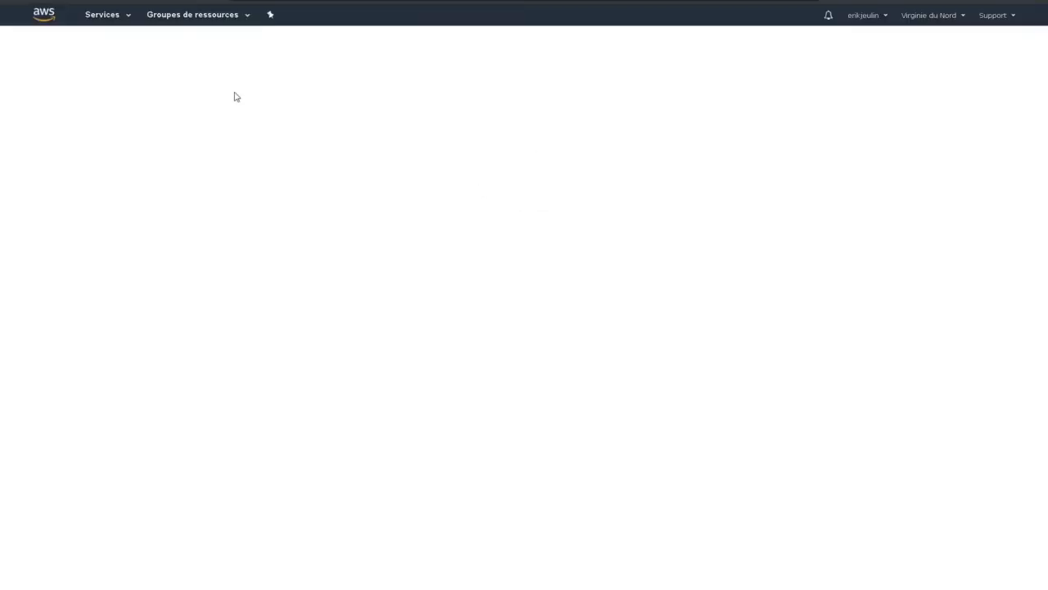
pyautogui.click(914, 16)
pyautogui.click(871, 271)
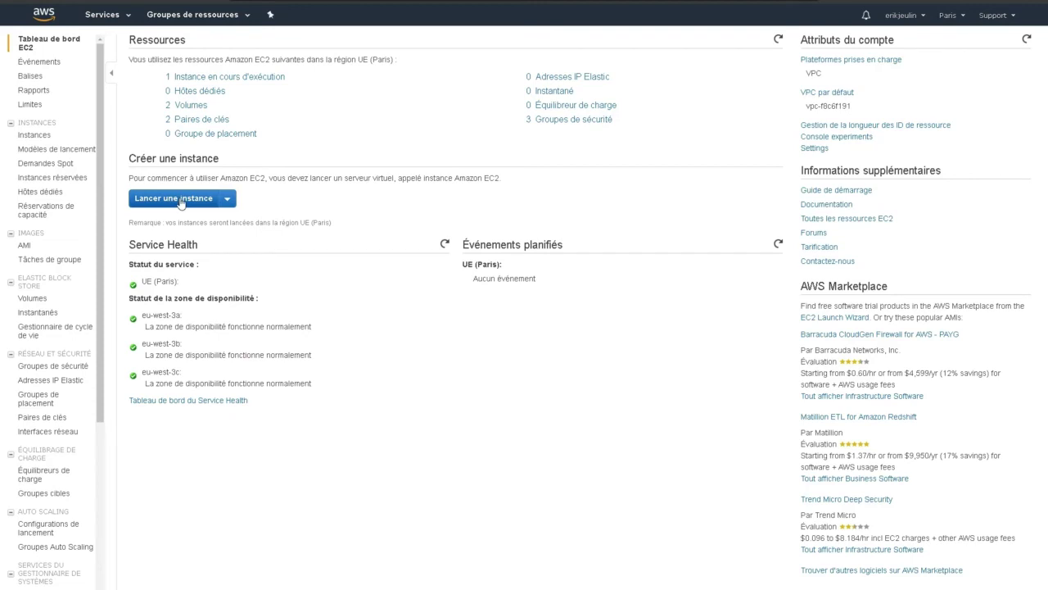
pyautogui.click(197, 77)
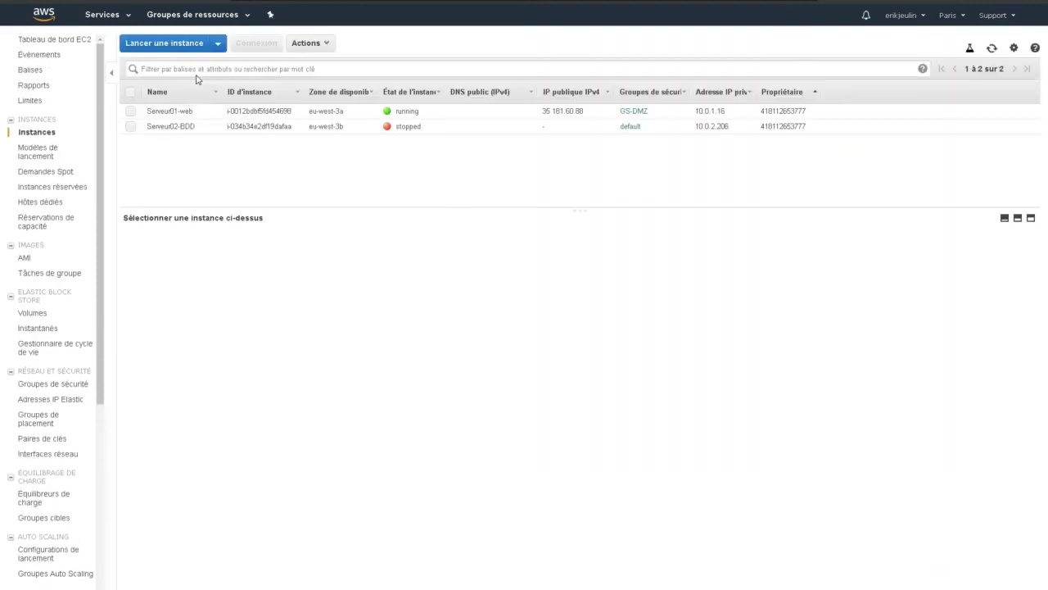
# Stop the Serveur01-web instance and confirm the shutdown.
pyautogui.click(131, 113)
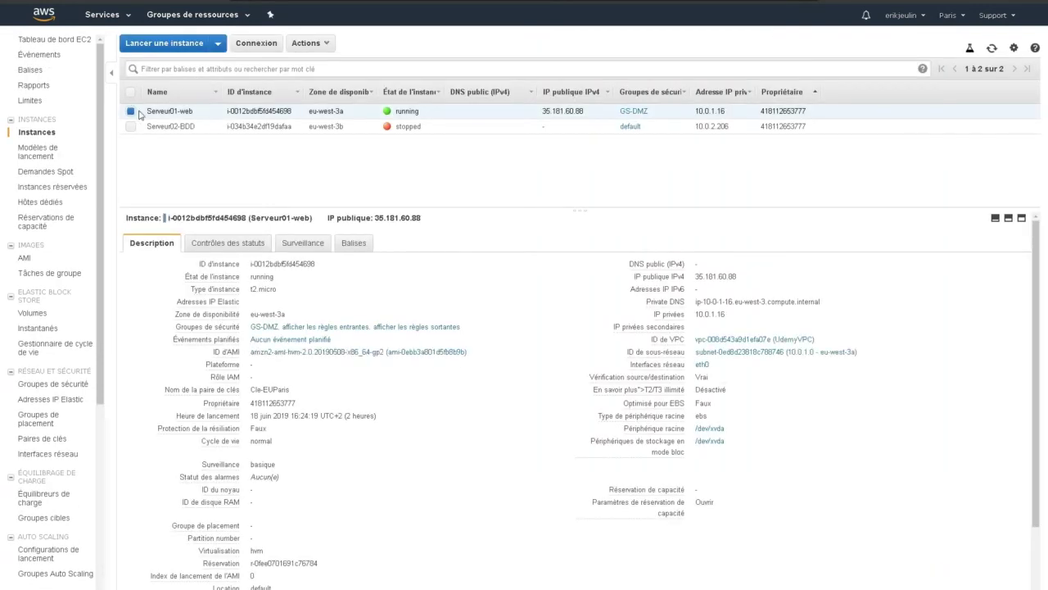
pyautogui.click(299, 43)
pyautogui.moveTo(363, 117)
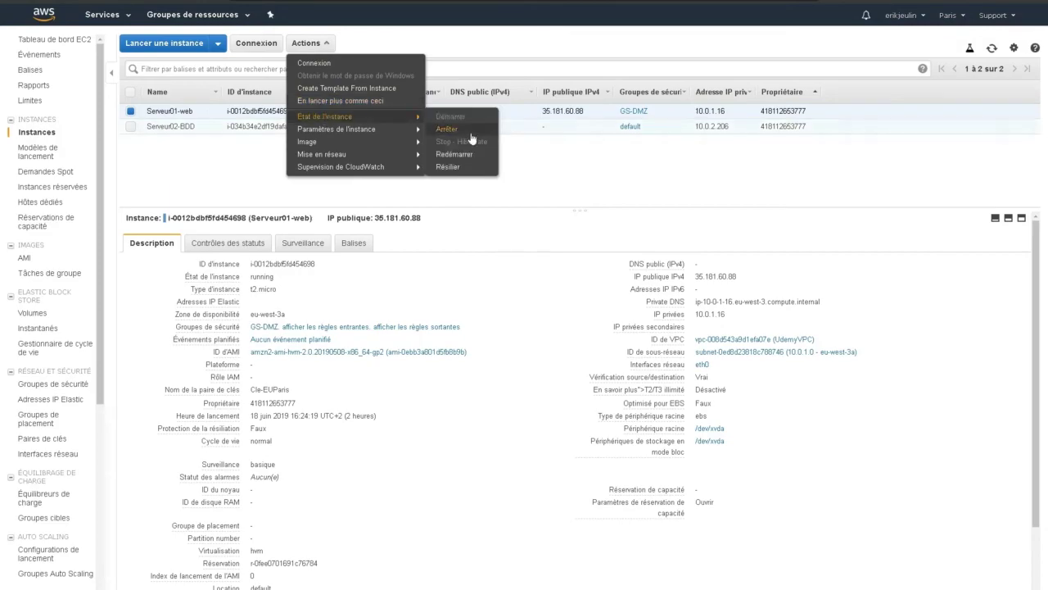
pyautogui.click(447, 130)
pyautogui.click(647, 383)
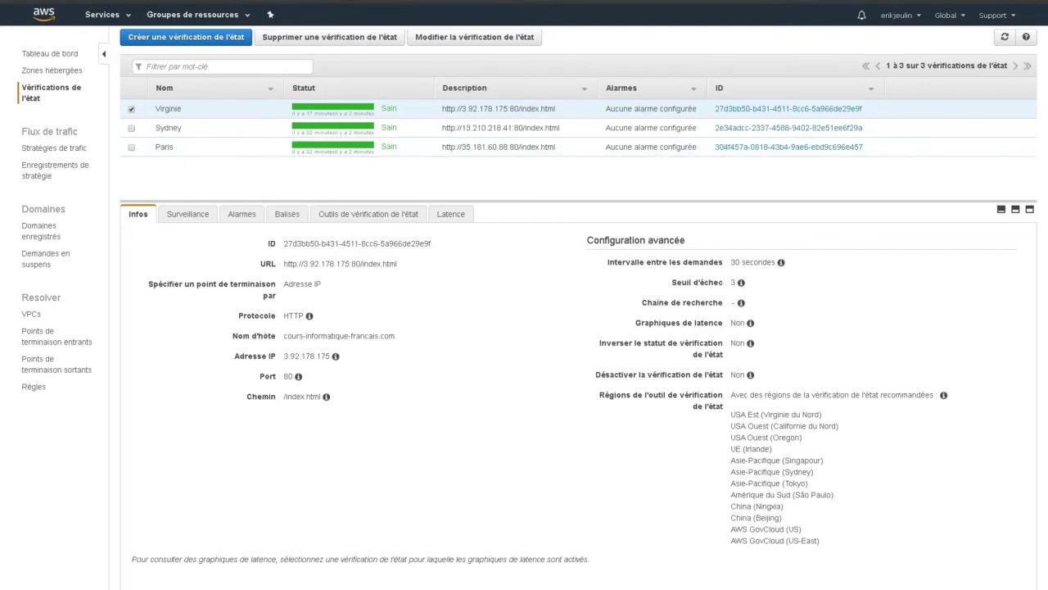
# Return to the Route 53 health checks, refresh their status and inspect the configuration of the Paris health check.
pyautogui.hotkey('ctrl', 'Tab')
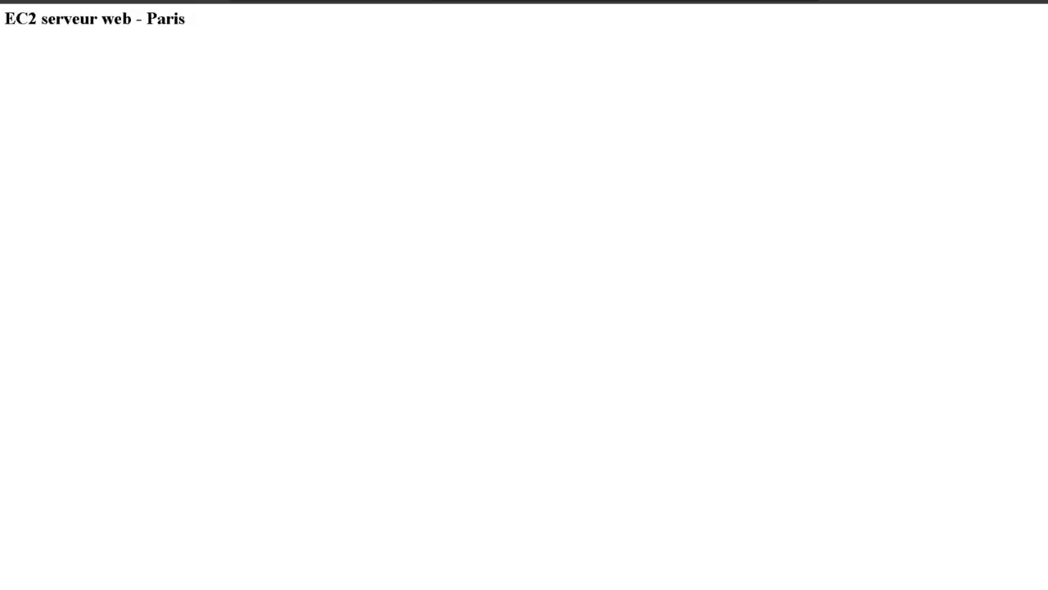
pyautogui.hotkey('ctrl', 'Tab')
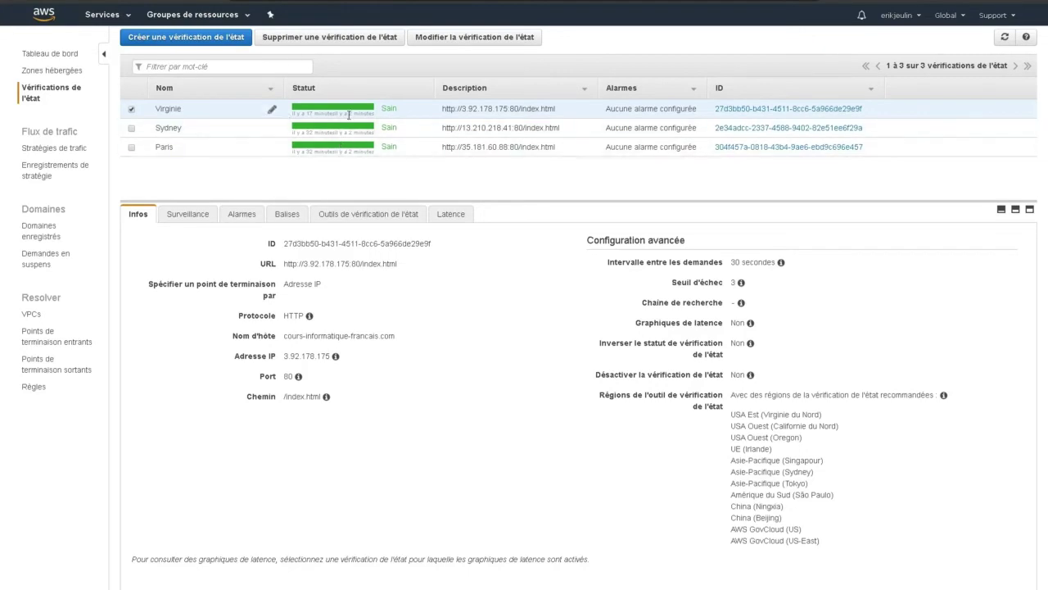
pyautogui.click(118, 1)
pyautogui.click(50, 0)
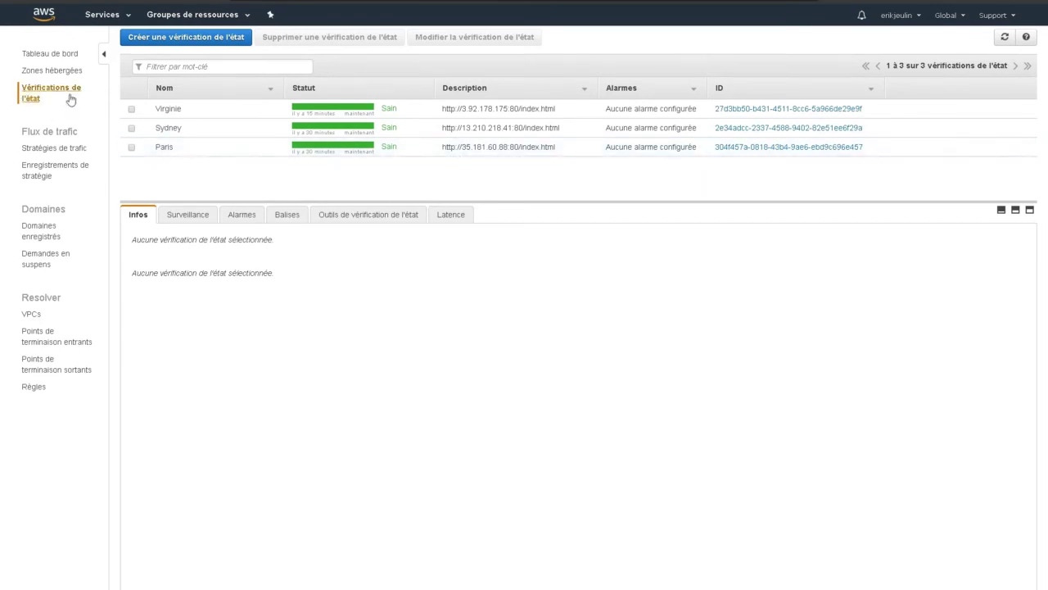
pyautogui.click(172, 147)
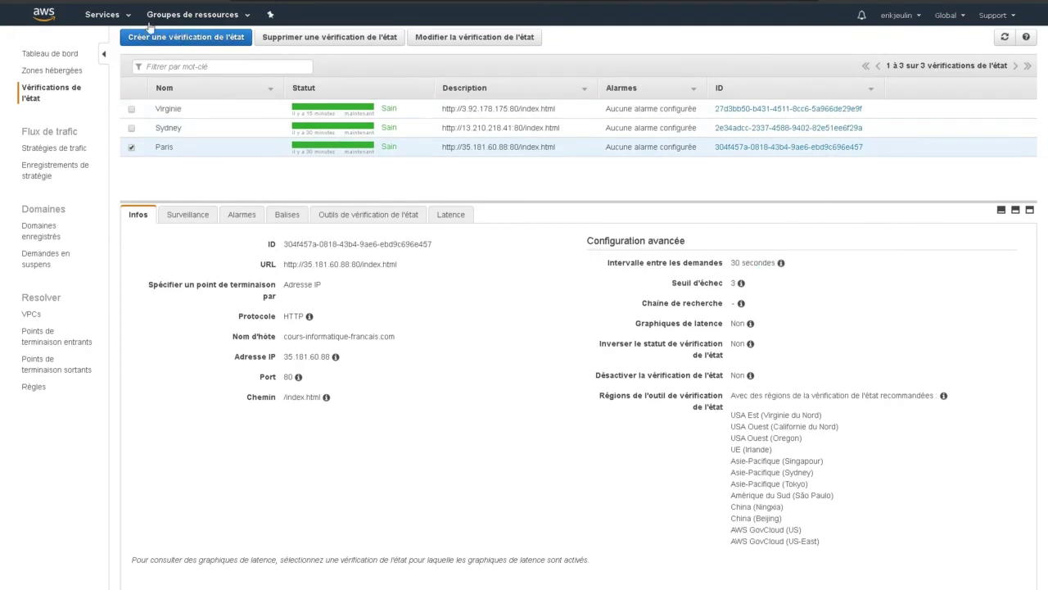
pyautogui.click(47, 1)
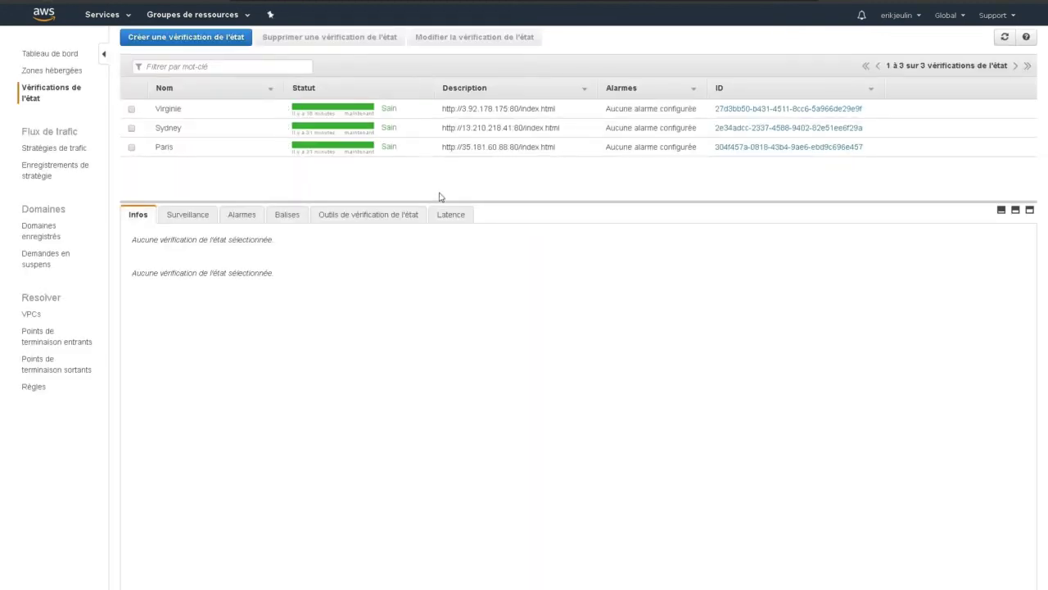
# Look through the monitoring, alarm, tag and general information views of the health checks and refresh the page.
pyautogui.click(174, 215)
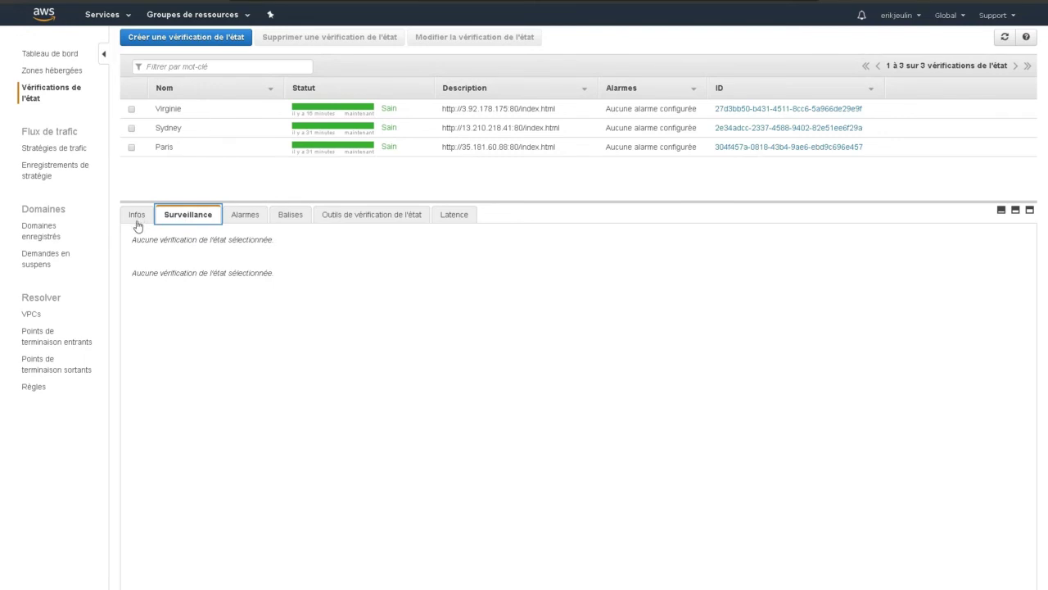
pyautogui.click(237, 215)
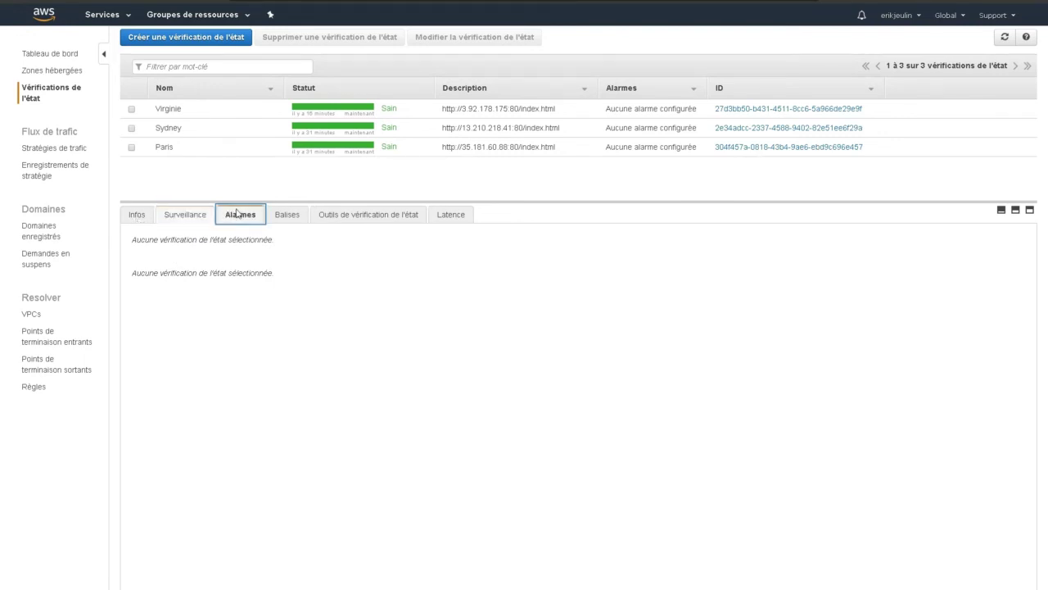
pyautogui.click(295, 216)
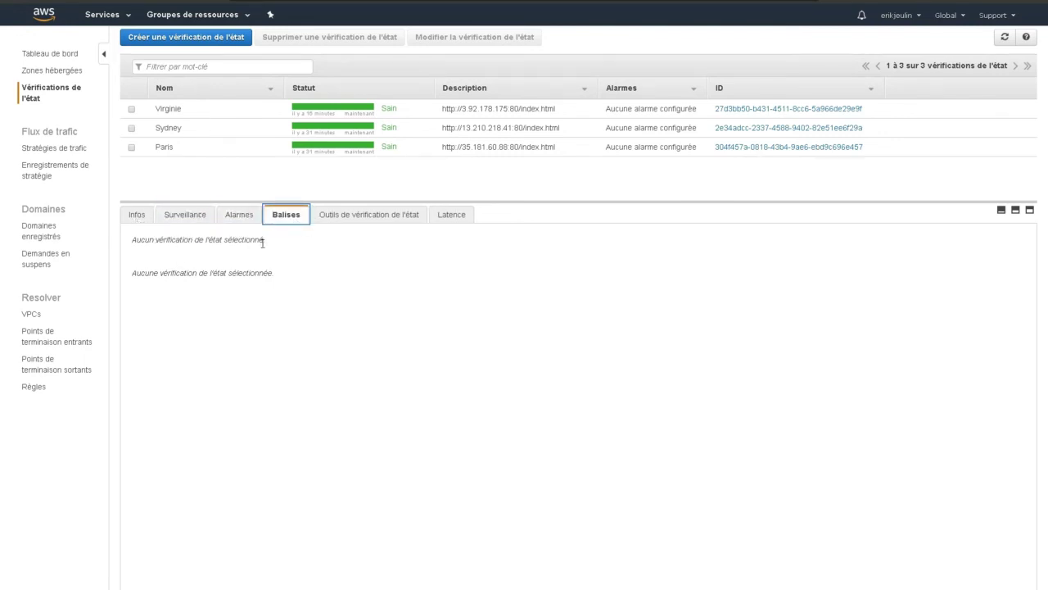
pyautogui.click(135, 214)
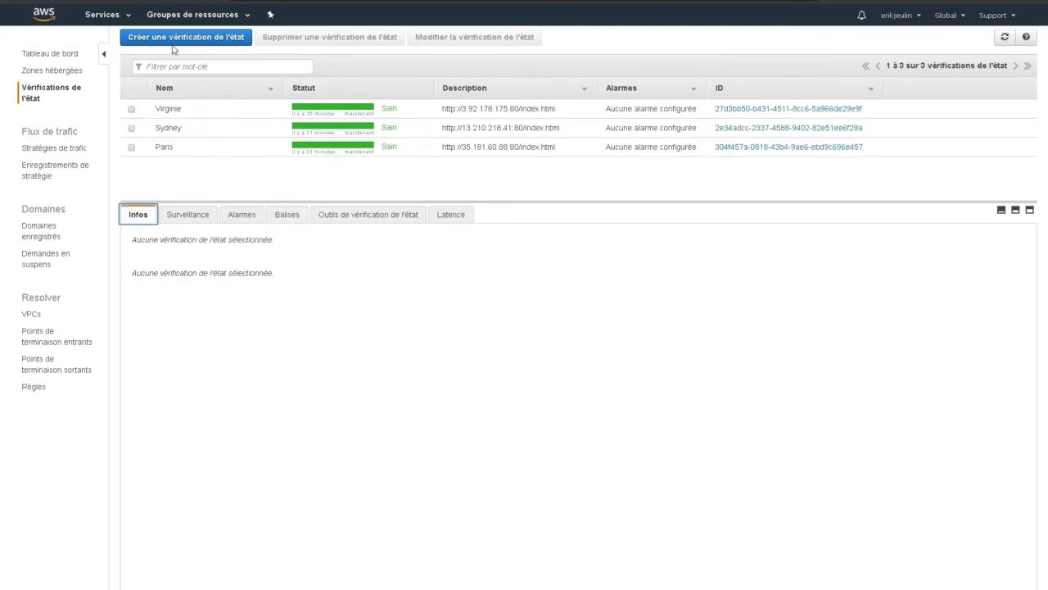
pyautogui.click(52, 2)
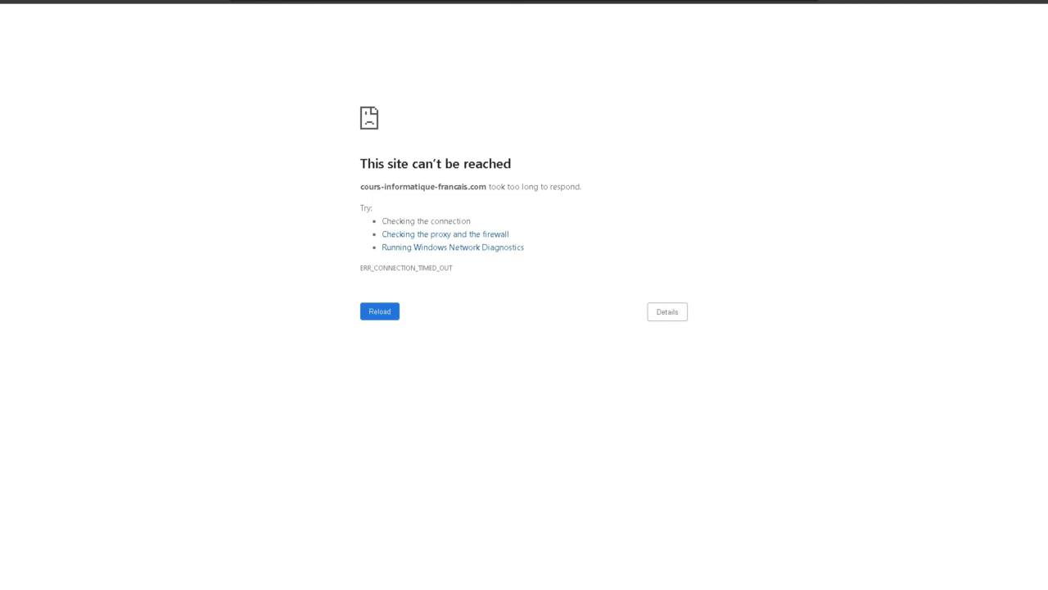
# Reload cours-informatique-francais.com, refresh the health checks, and examine the Paris check's monitoring graphs and alarms.
pyautogui.click(383, 316)
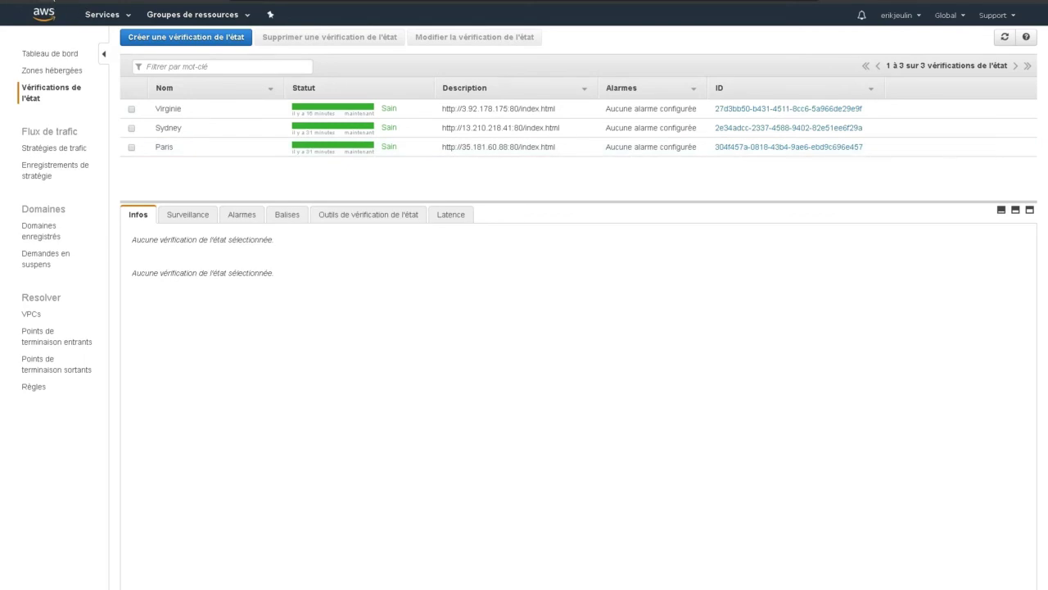
pyautogui.press('F5')
pyautogui.click(182, 218)
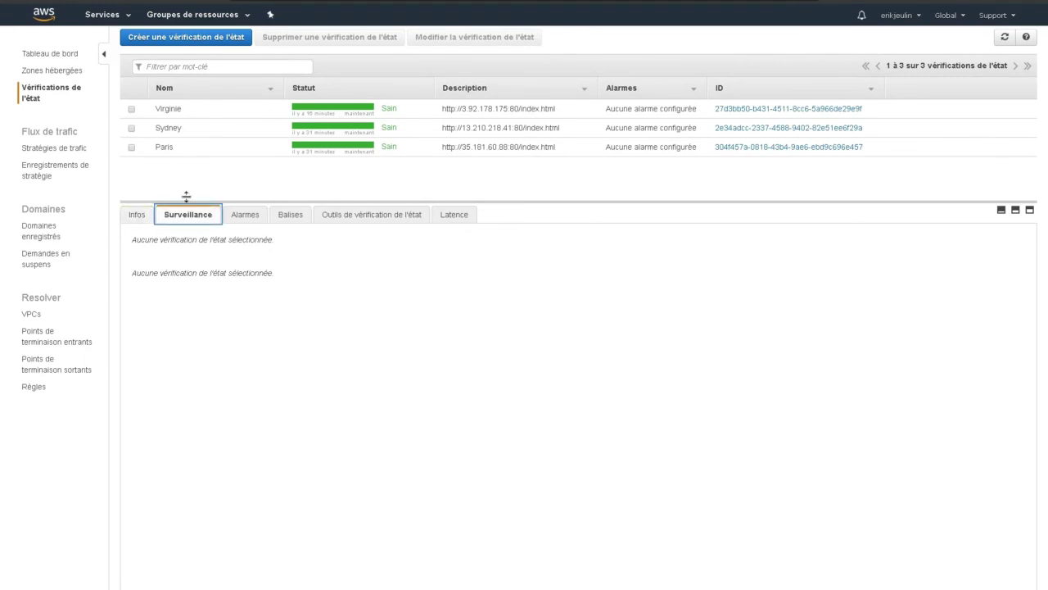
pyautogui.click(166, 146)
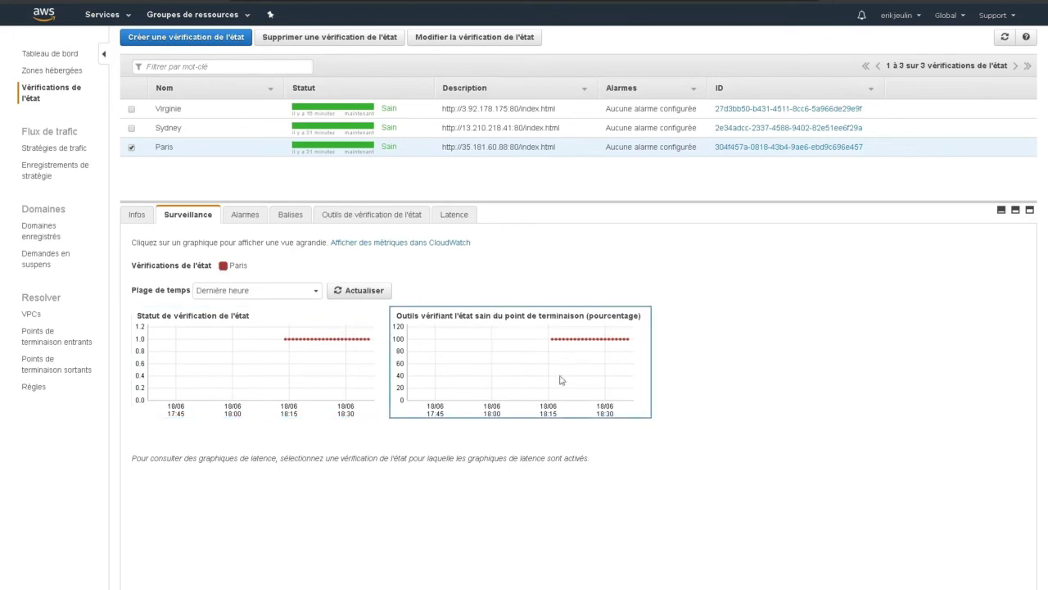
pyautogui.click(243, 218)
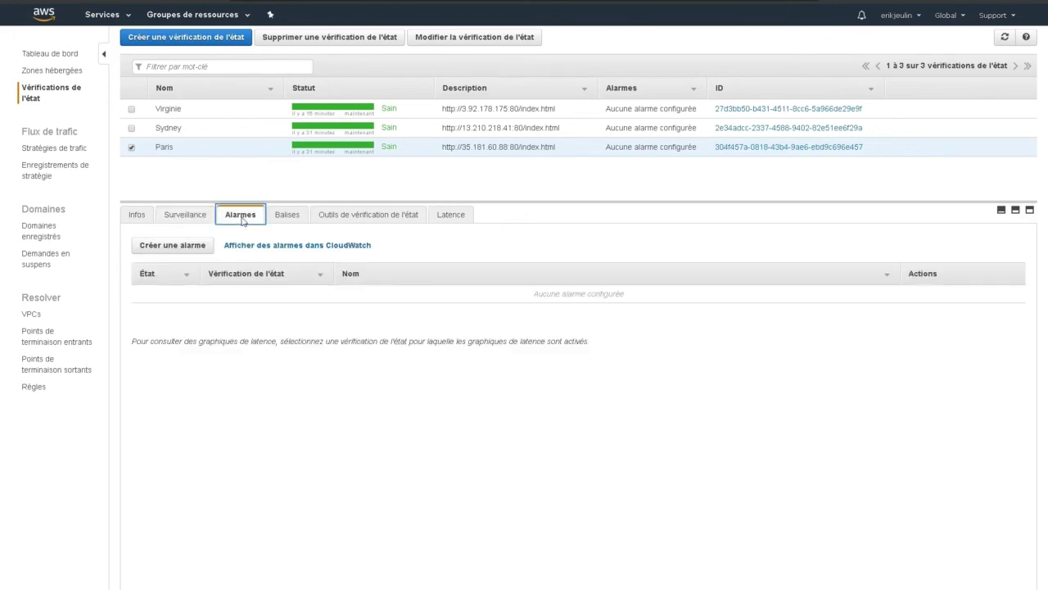
pyautogui.click(188, 218)
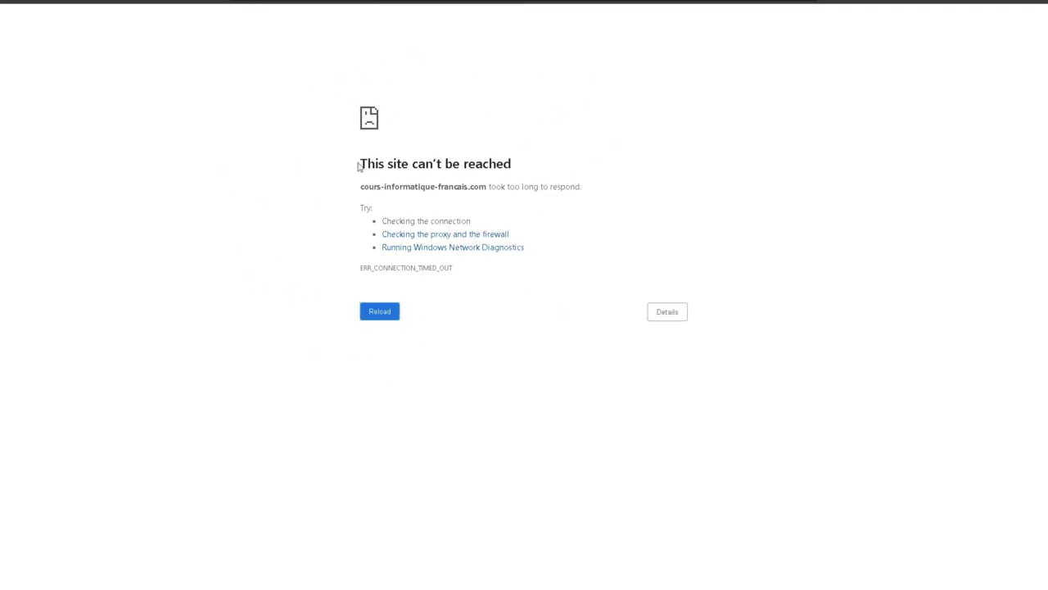
# Request cours-informatique-francais.com again and refresh the health checks to see which regional server answers.
pyautogui.click(270, 1)
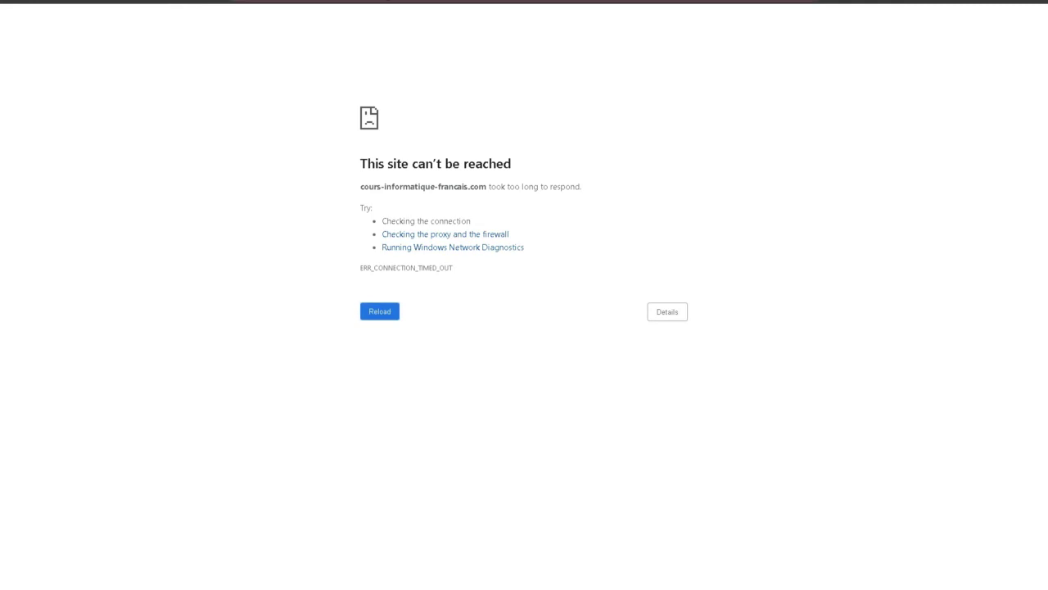
pyautogui.press('Return')
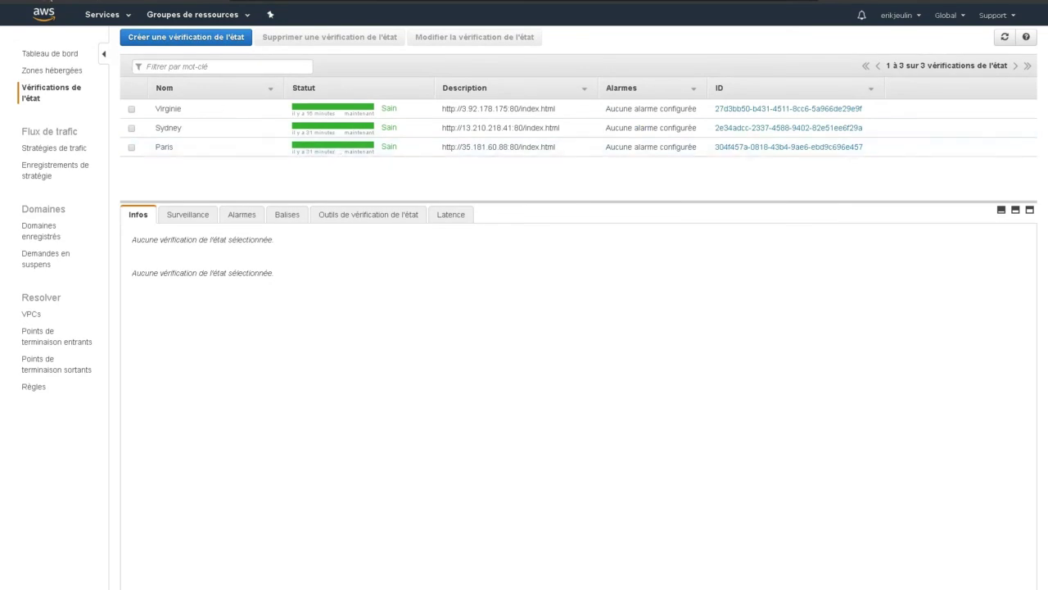
pyautogui.click(49, 0)
pyautogui.click(234, 0)
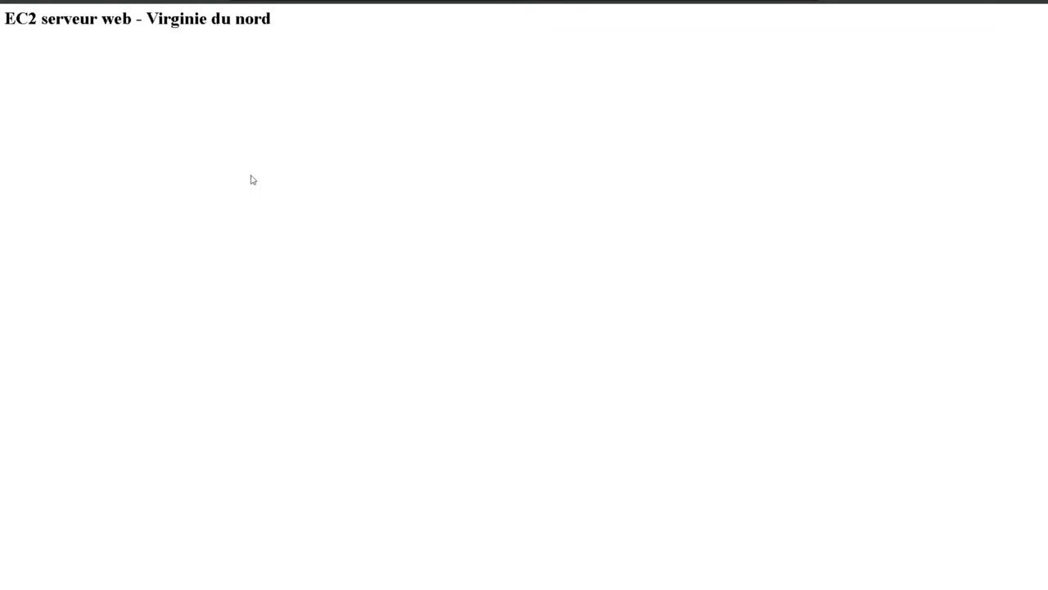